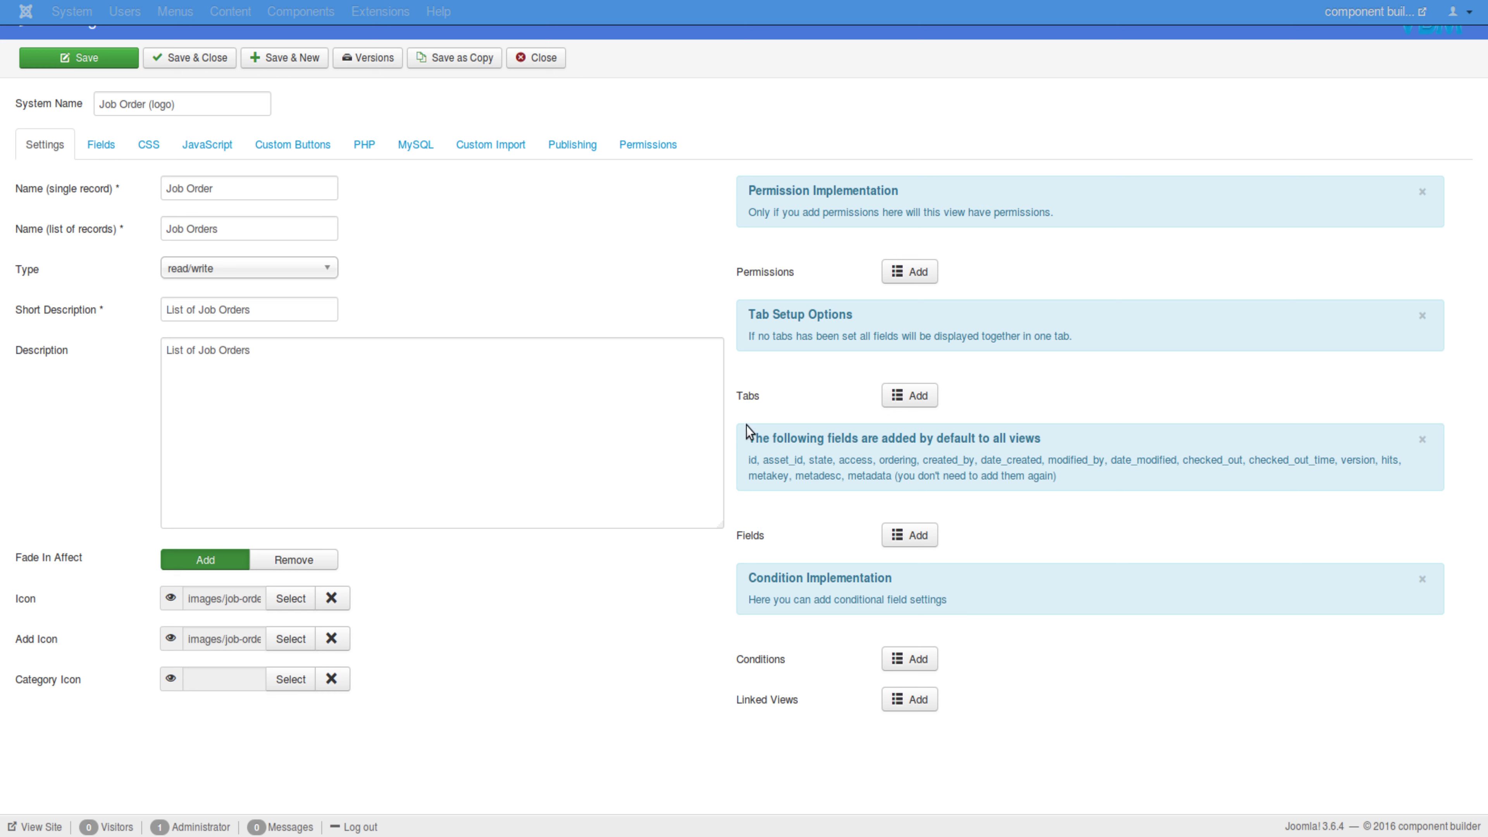
Examine the note on fields added by default to all views, highlighting the field names in the Job Order view settings
drag(747, 437, 1069, 475)
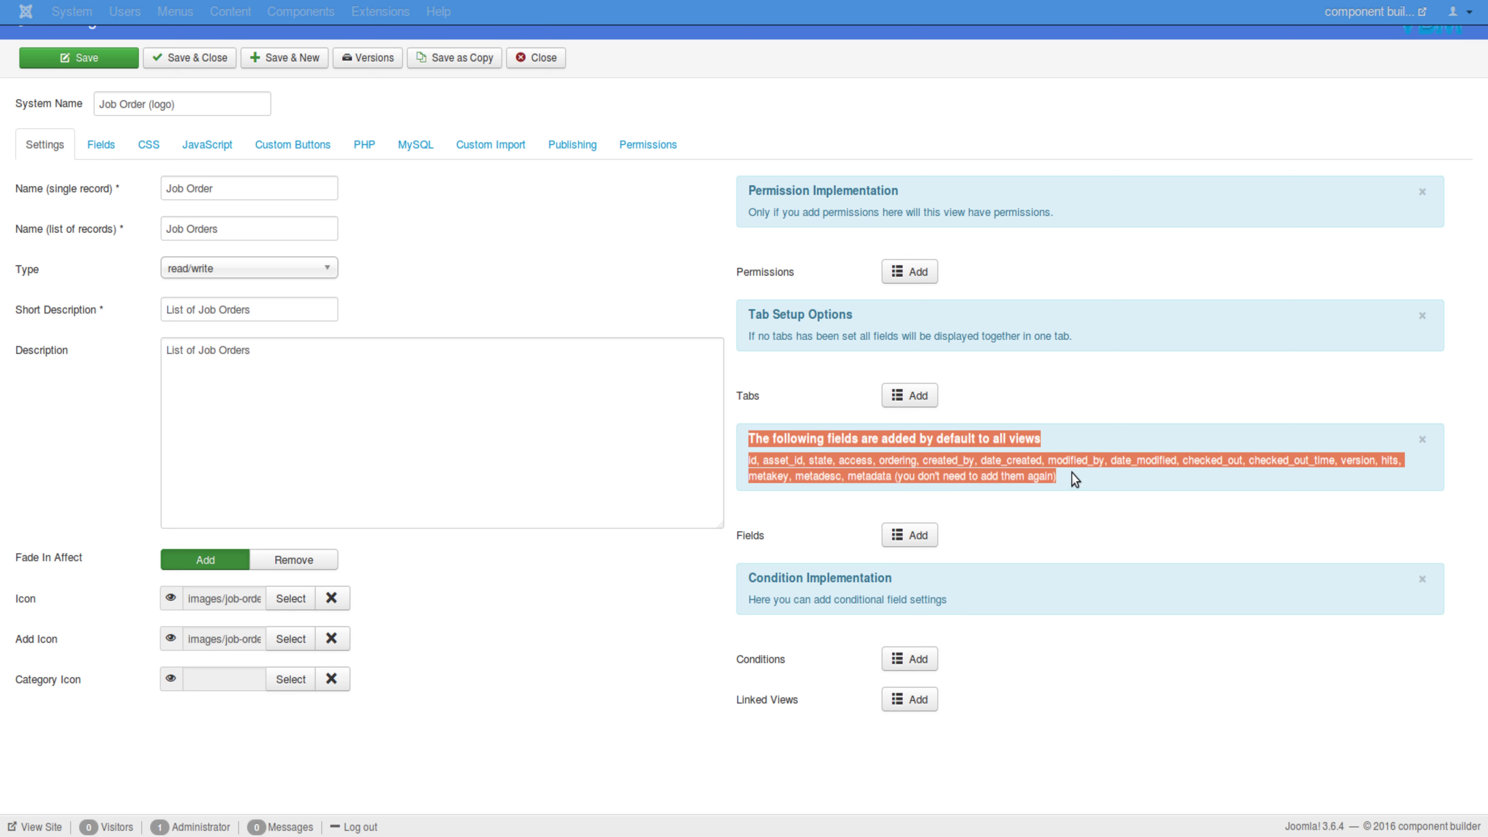
click(988, 516)
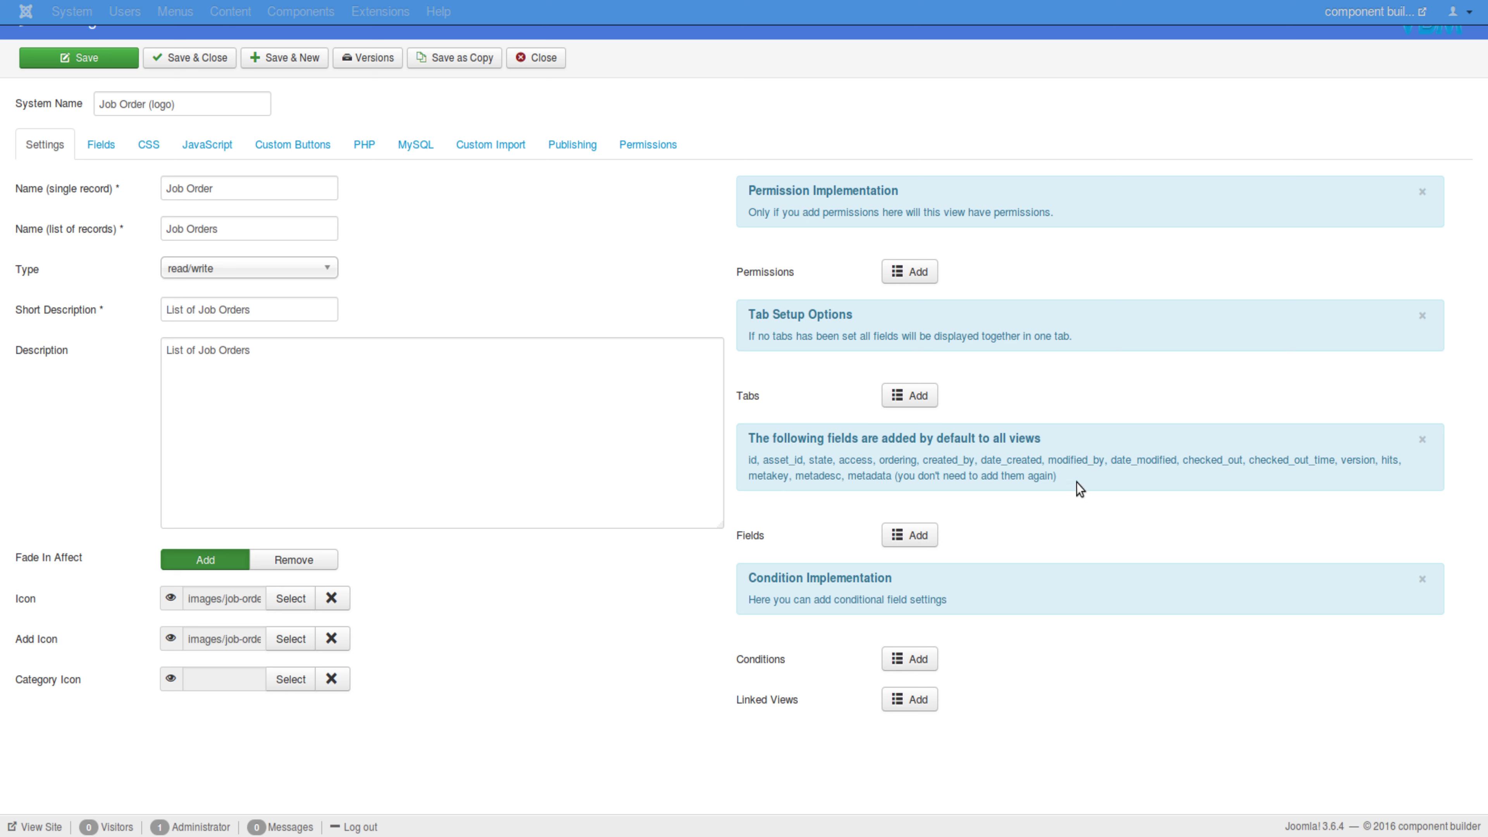
drag(896, 477, 1055, 475)
click(1104, 485)
drag(891, 475, 752, 464)
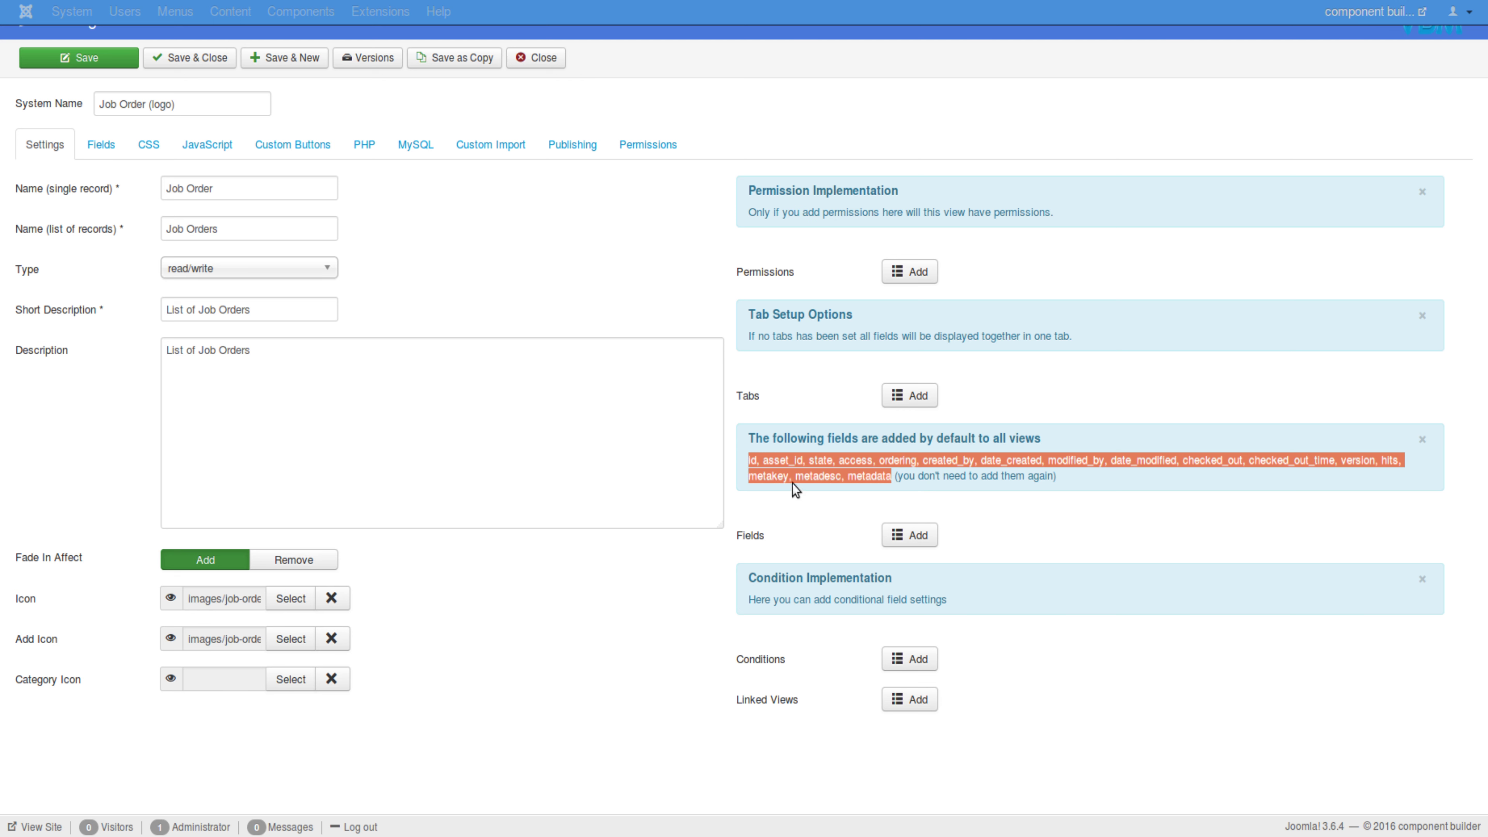
click(822, 464)
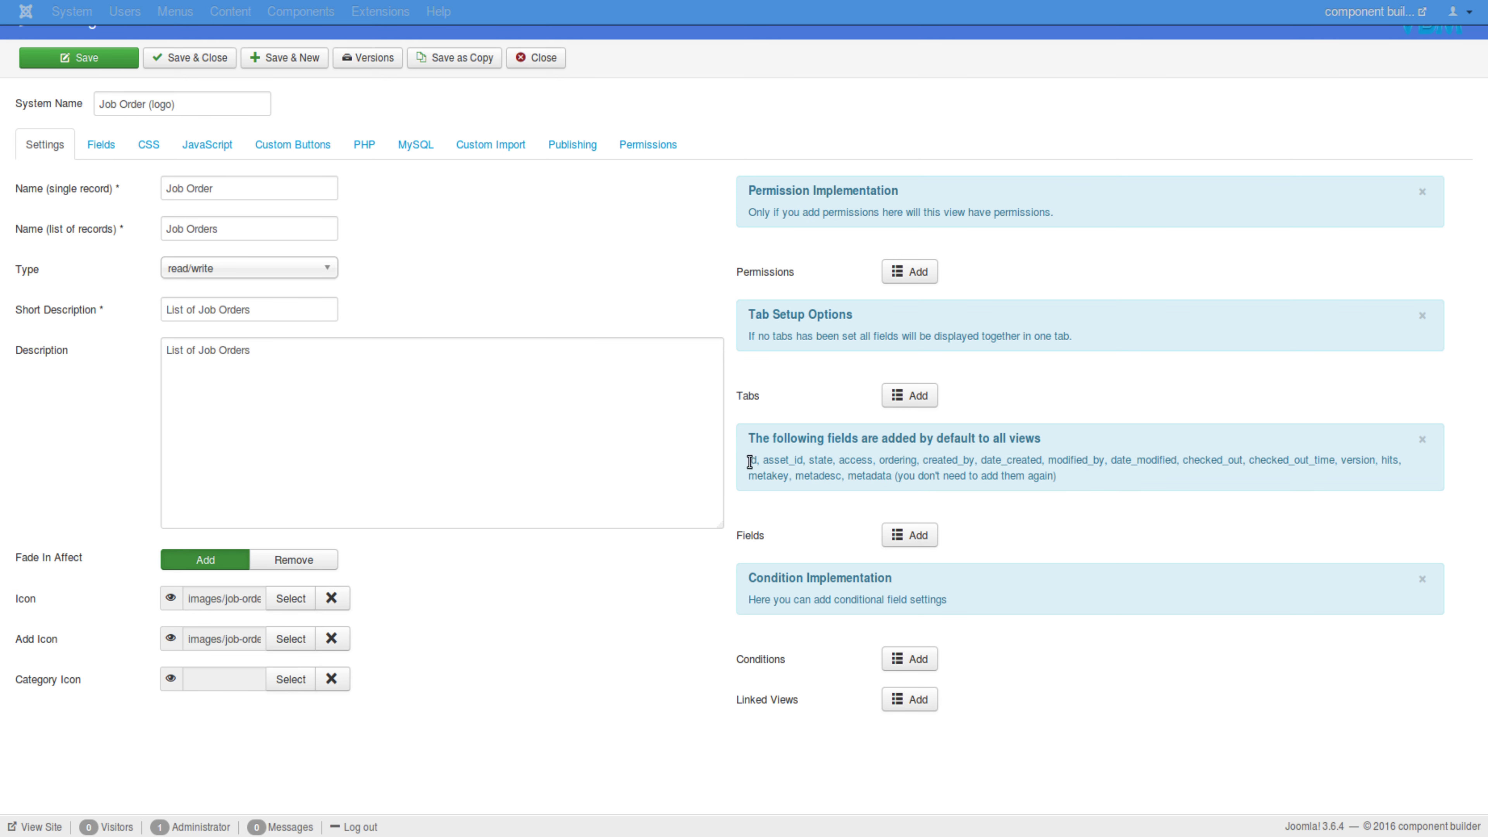
drag(758, 460, 750, 461)
drag(833, 459, 810, 463)
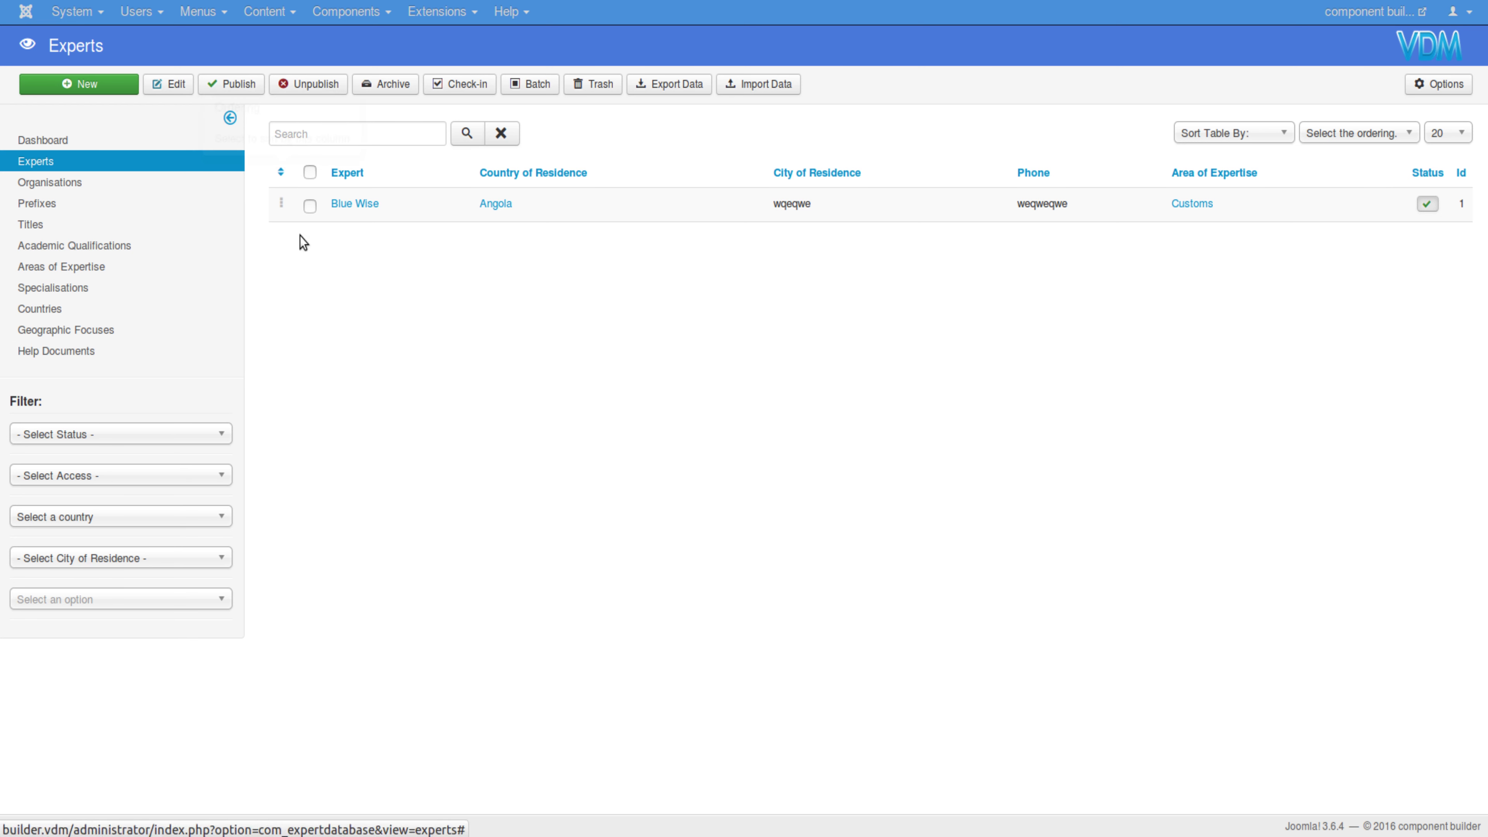
Sort the Experts list by its ordering column and try moving the expert record by its reorder handle
click(282, 173)
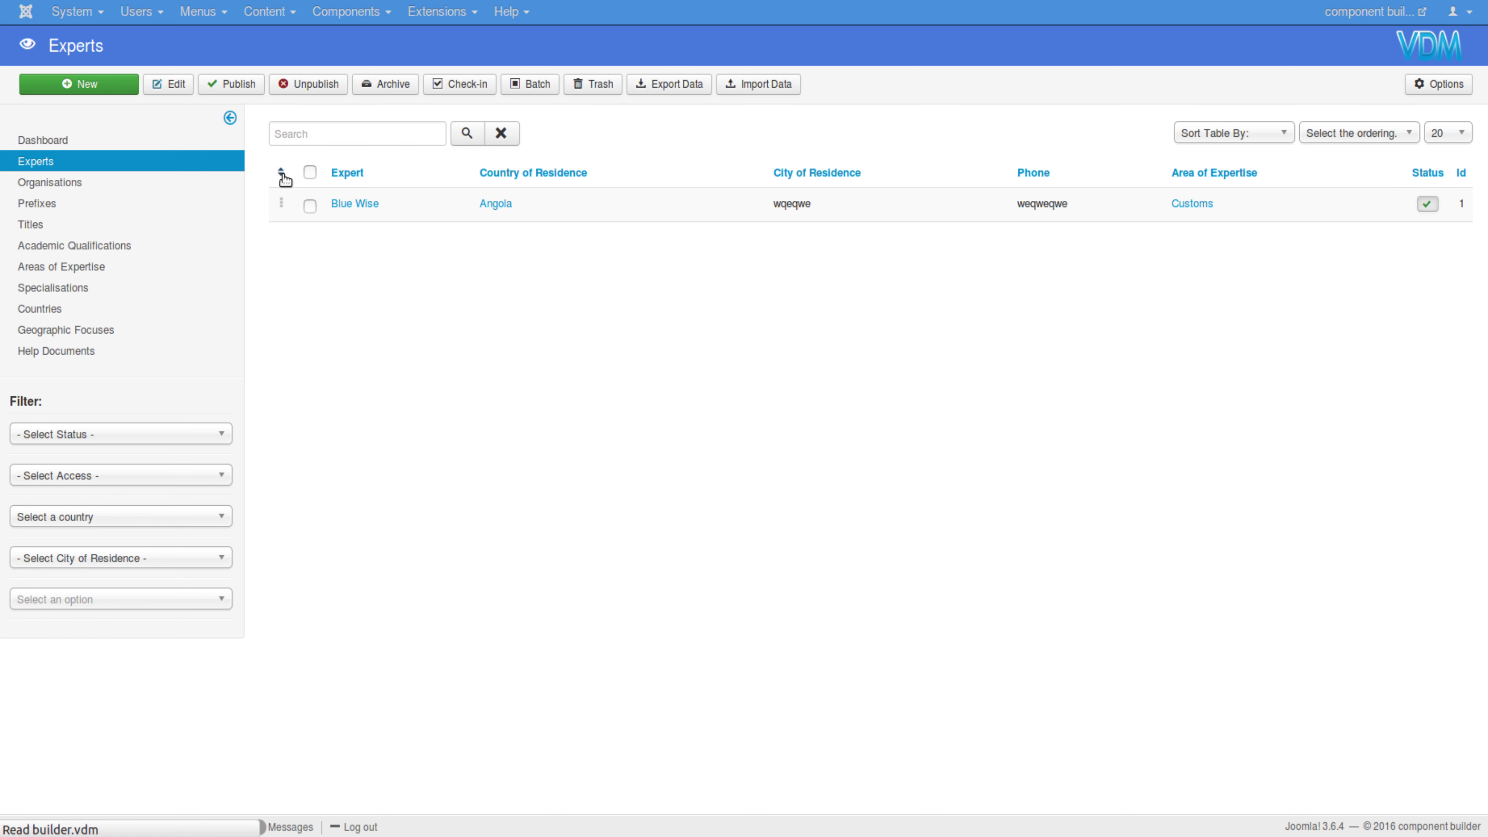
mouse_move(284, 203)
mouse_down()
mouse_move(283, 298)
mouse_move(276, 166)
mouse_move(302, 448)
mouse_move(303, 179)
mouse_move(306, 196)
mouse_up()
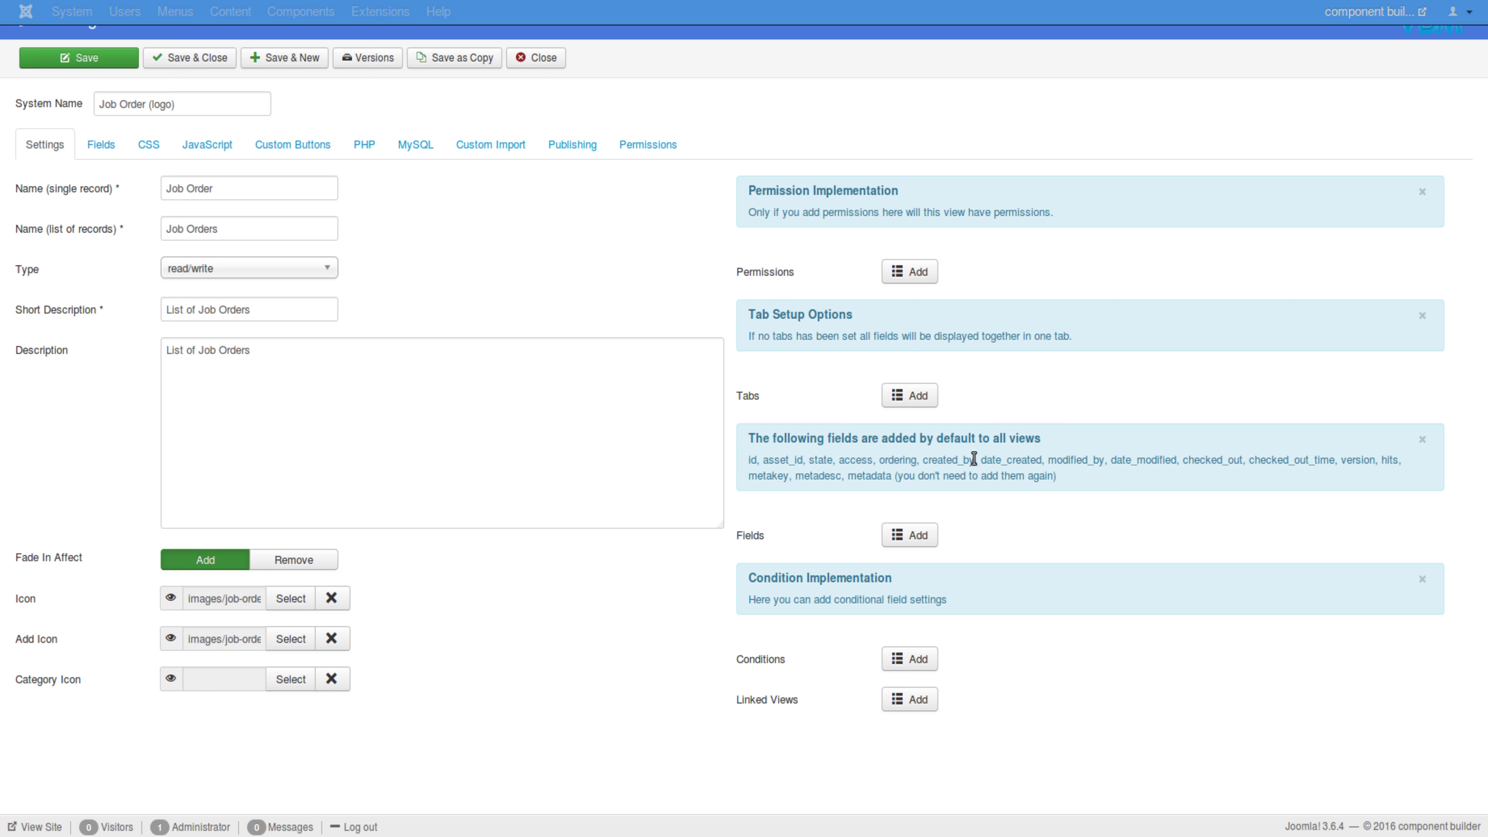
Highlight created_by and date_created in the default fields note, and open the view's Created - By field in a new browser tab
drag(974, 460, 923, 461)
mouse_move(979, 460)
mouse_down()
mouse_move(1047, 459)
mouse_move(982, 466)
mouse_up()
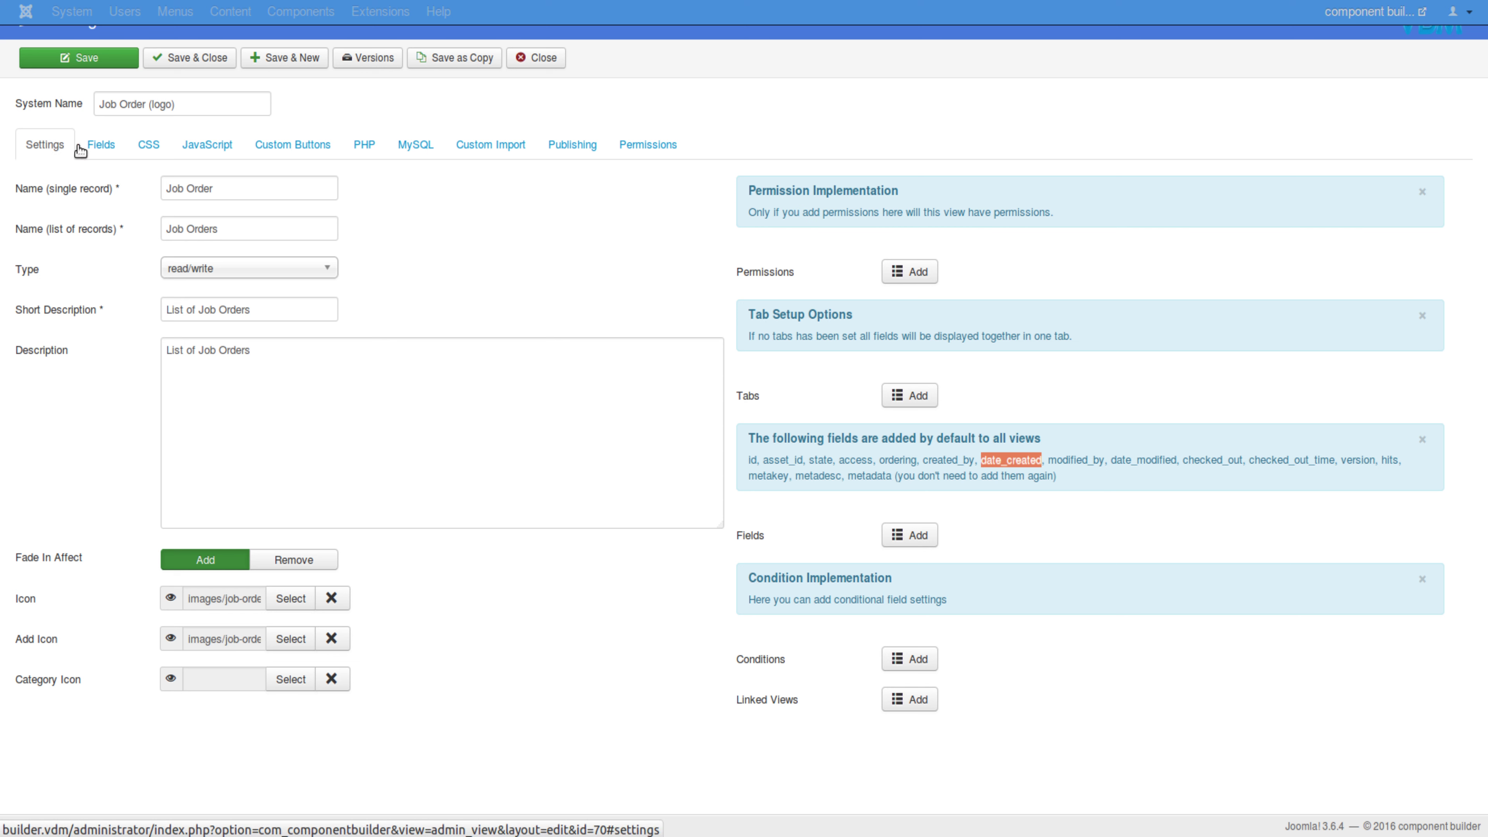
click(106, 152)
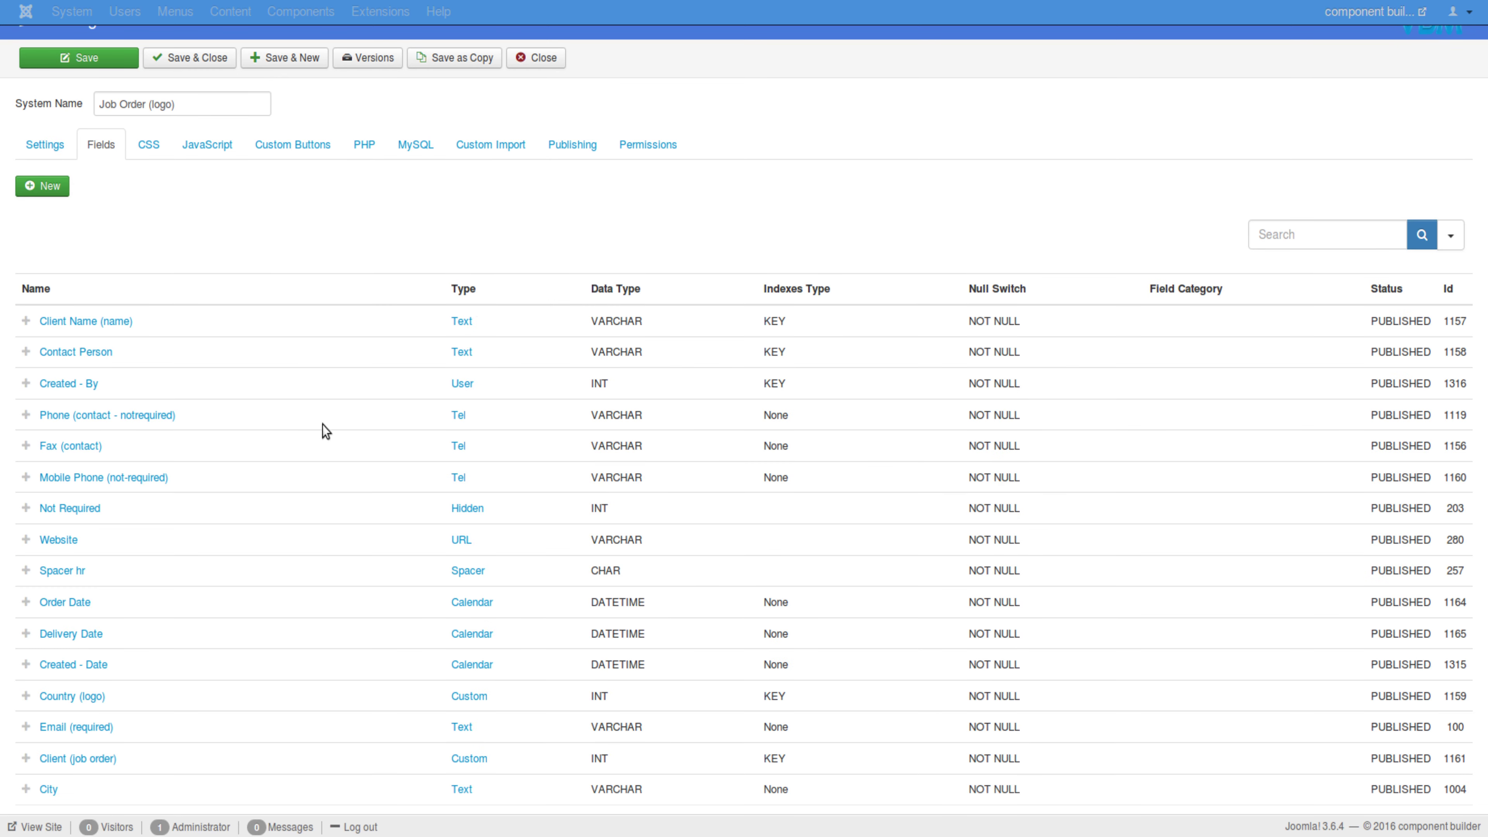
scroll(302, 436, down, 3)
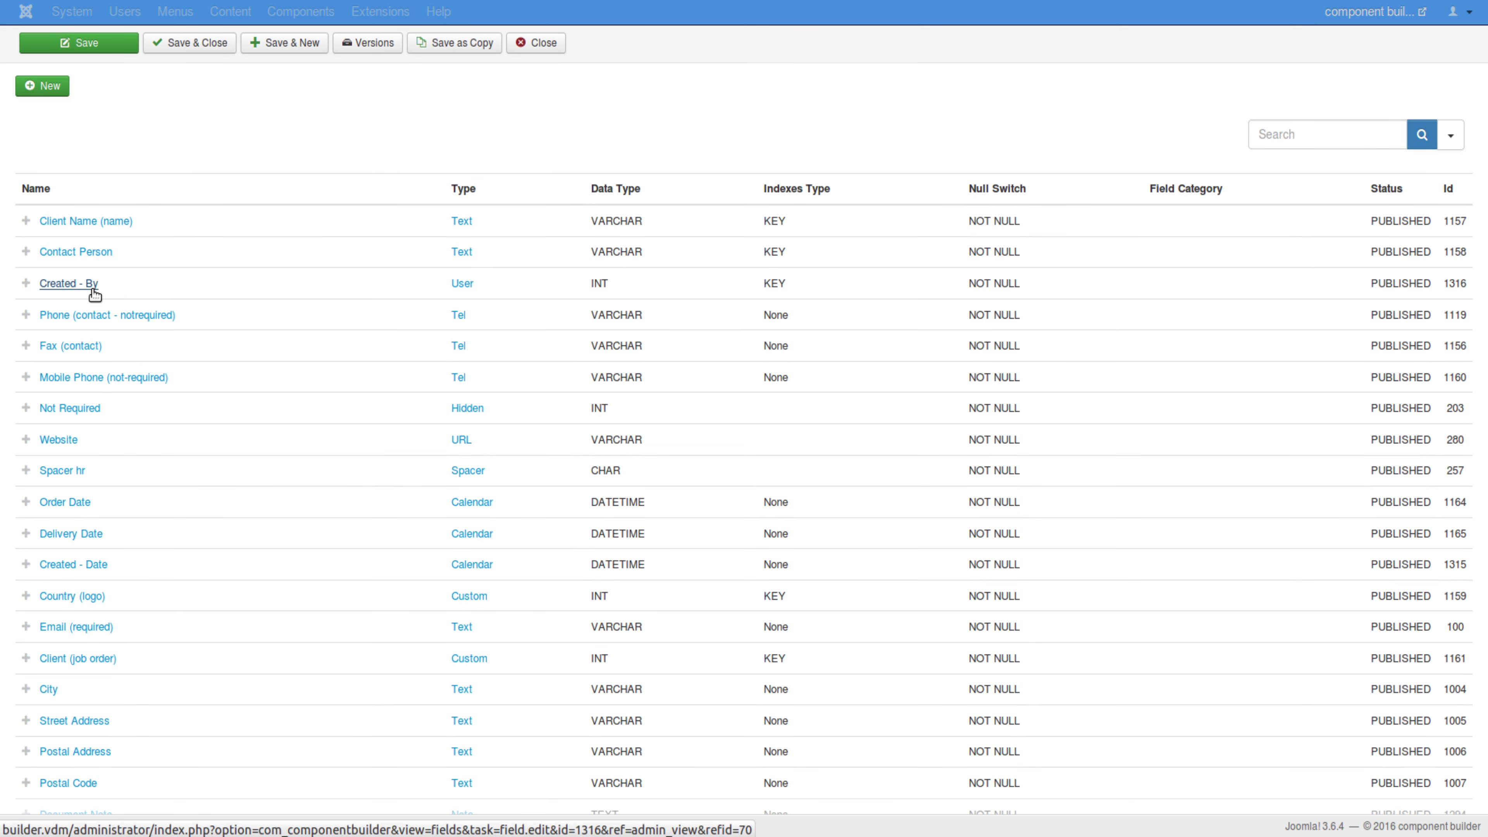
right_click(94, 295)
click(98, 297)
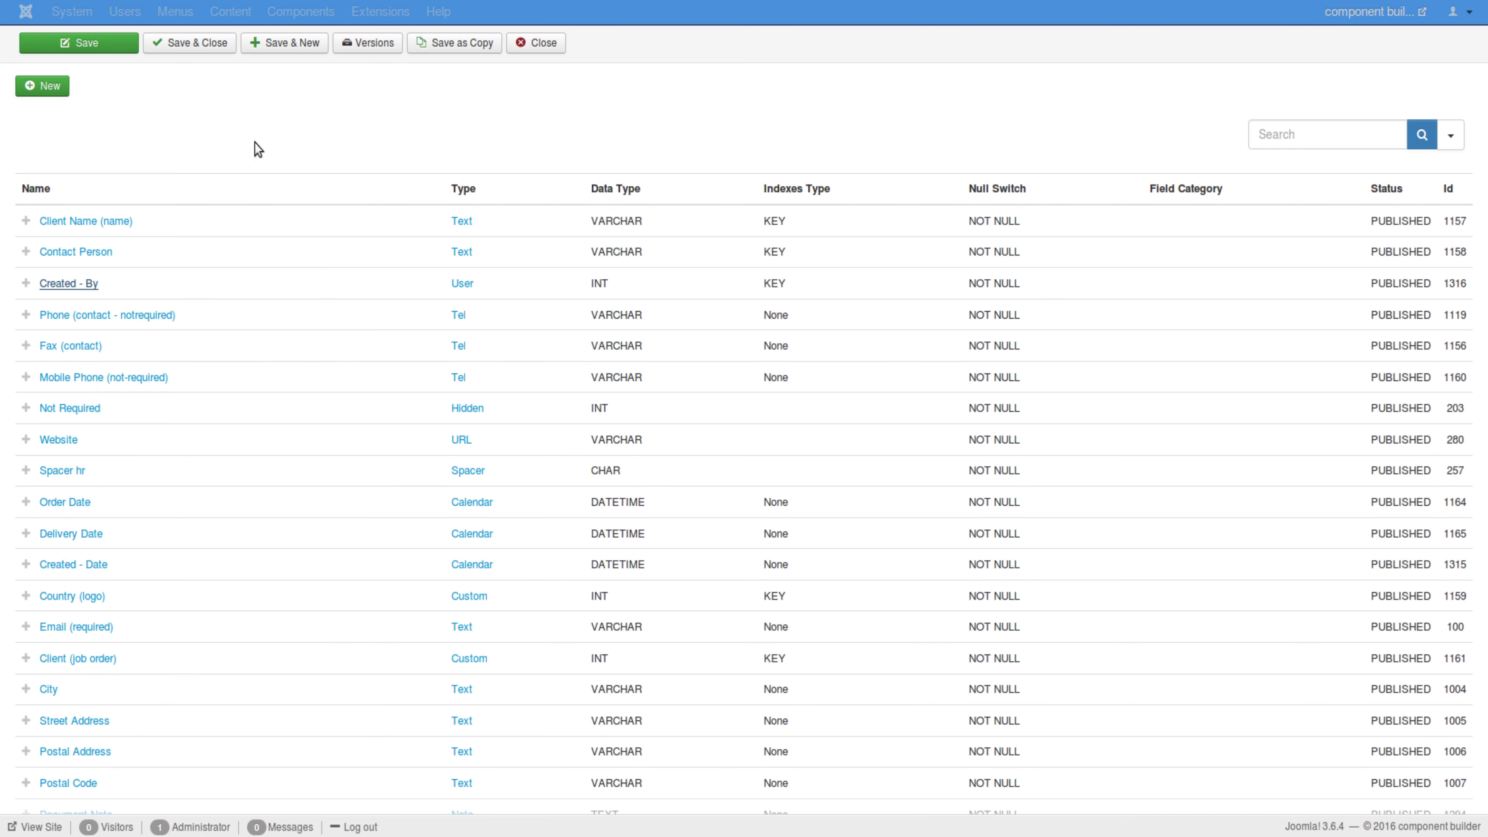
Open the Created - Date field from the Job Order view's field list in a new browser tab
scroll(160, 525, down, 5)
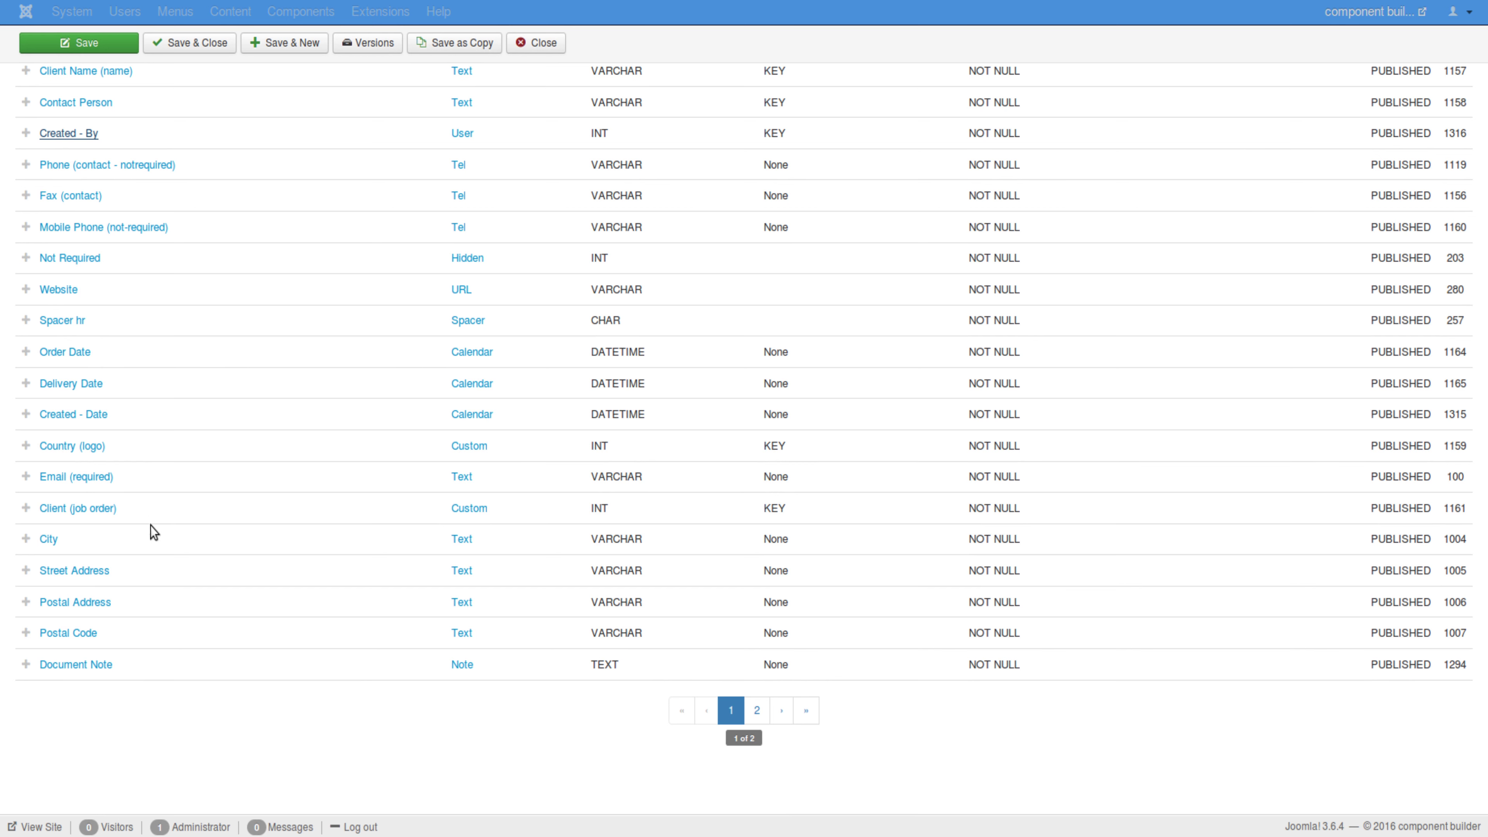
click(757, 710)
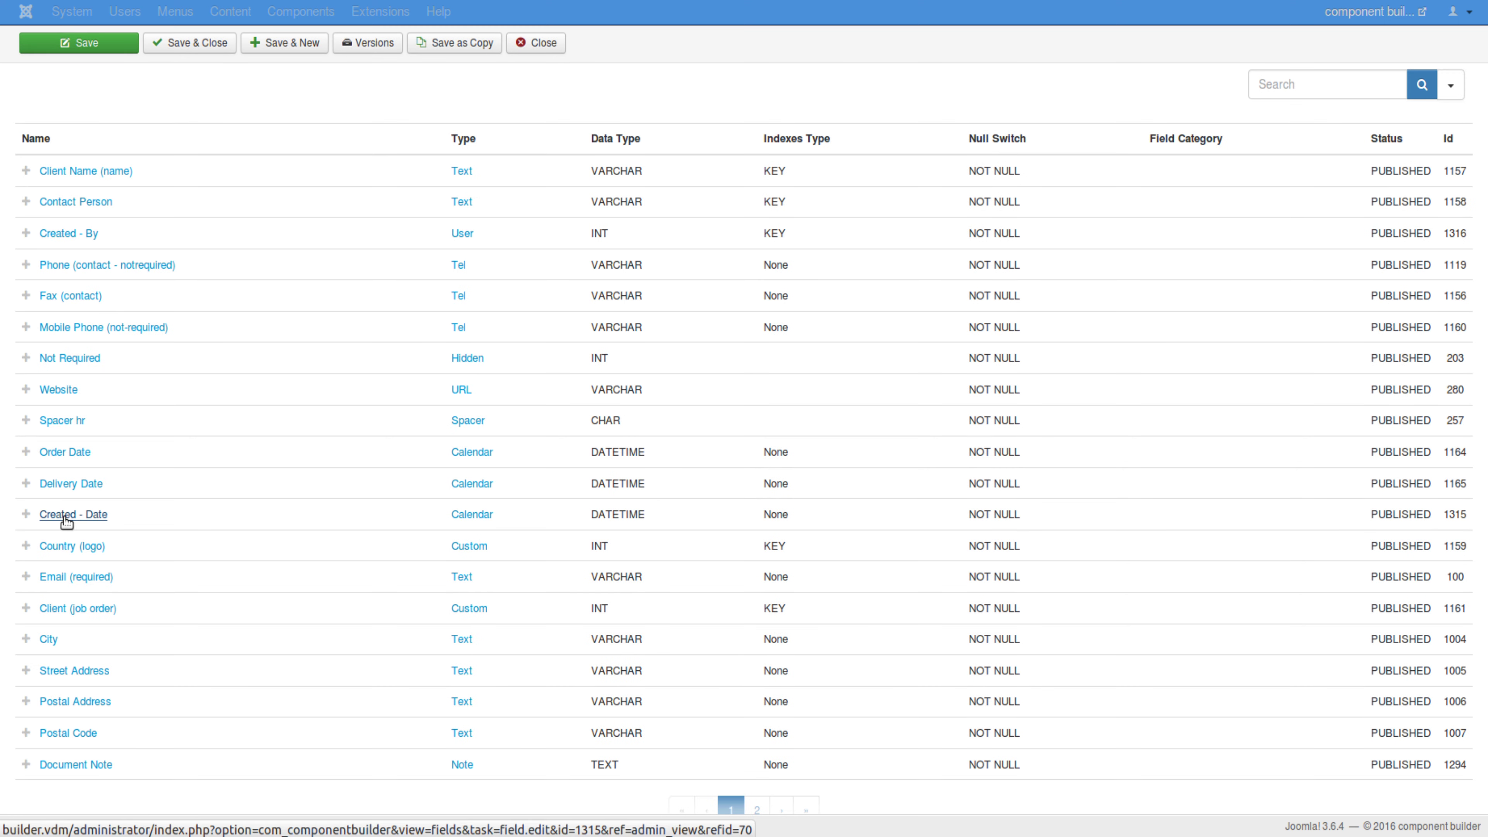
right_click(66, 520)
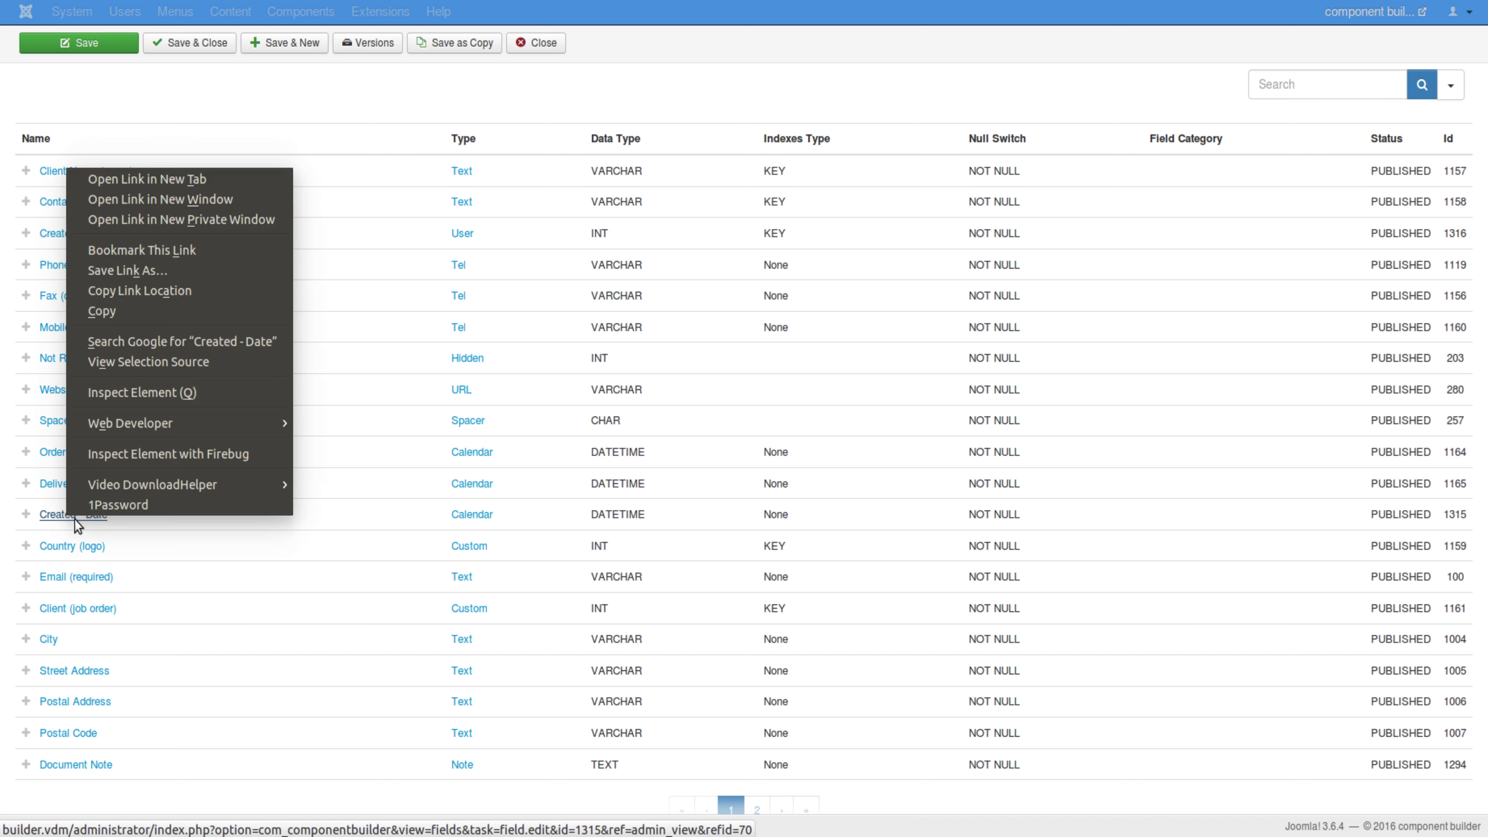
click(169, 186)
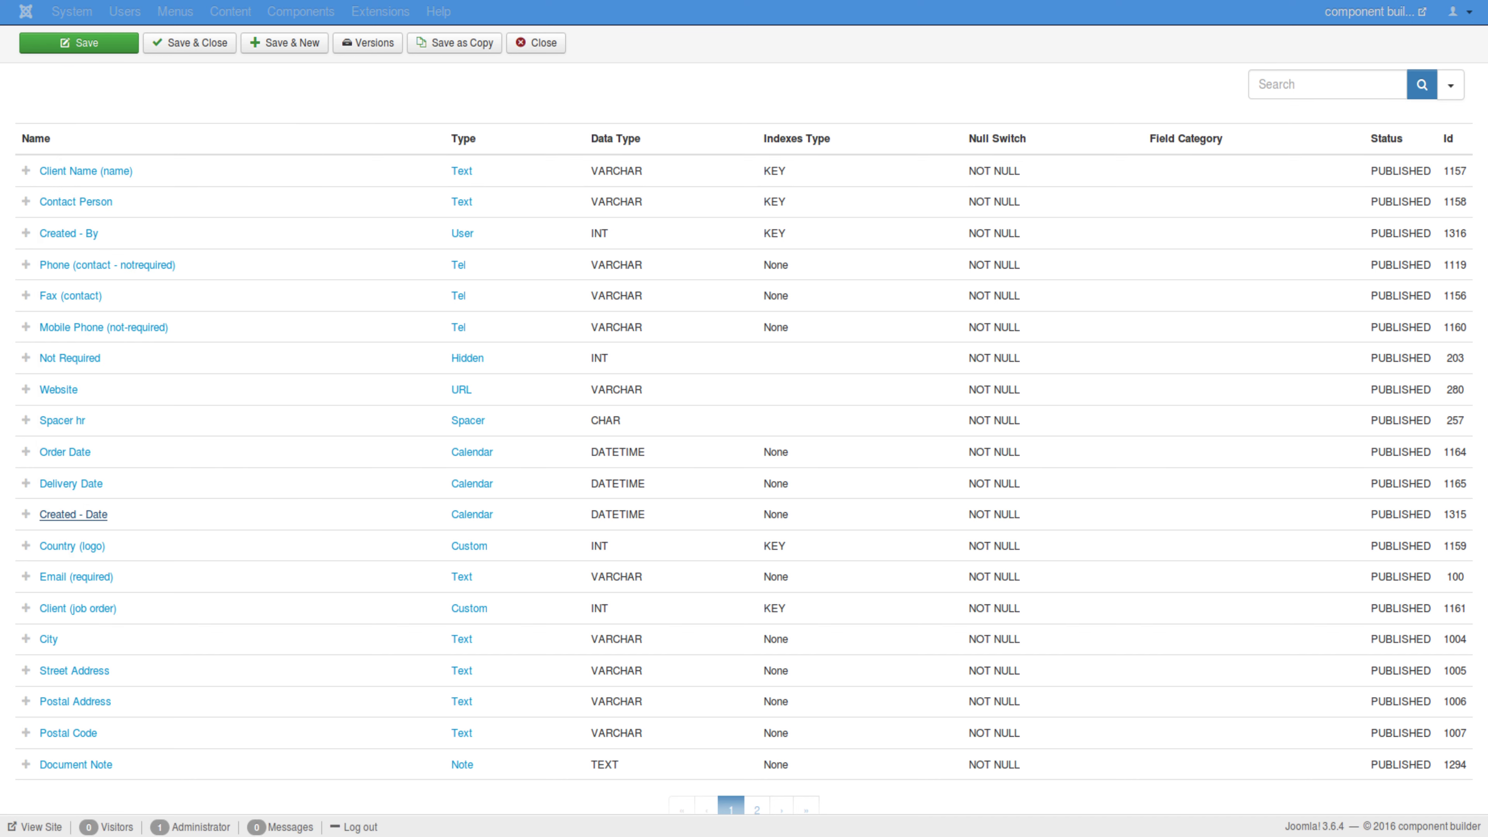
Examine the name and the user type in the Created - By field's XML definition
click(619, 1)
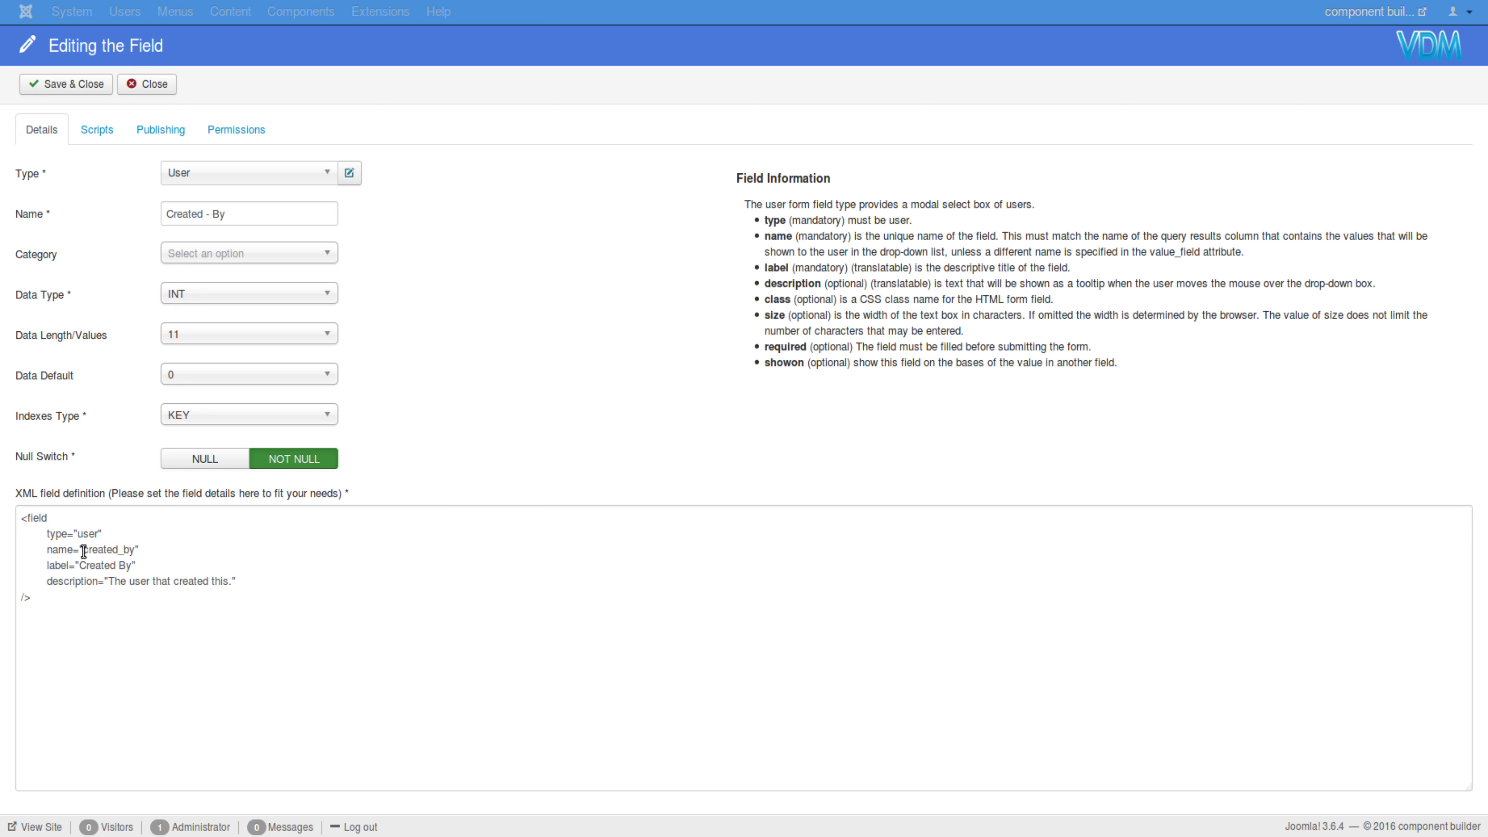
click(82, 551)
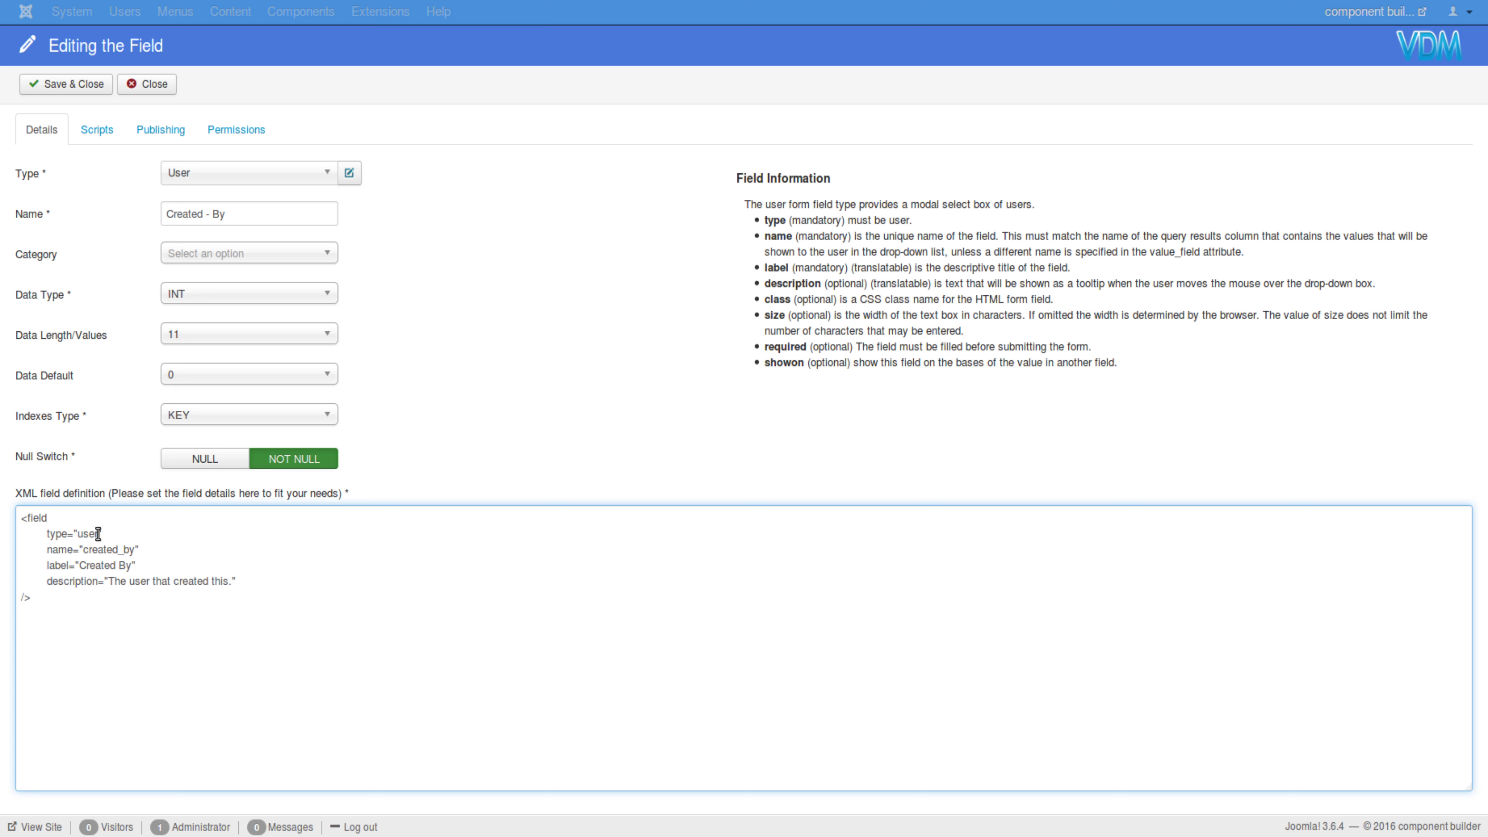
drag(99, 533, 77, 534)
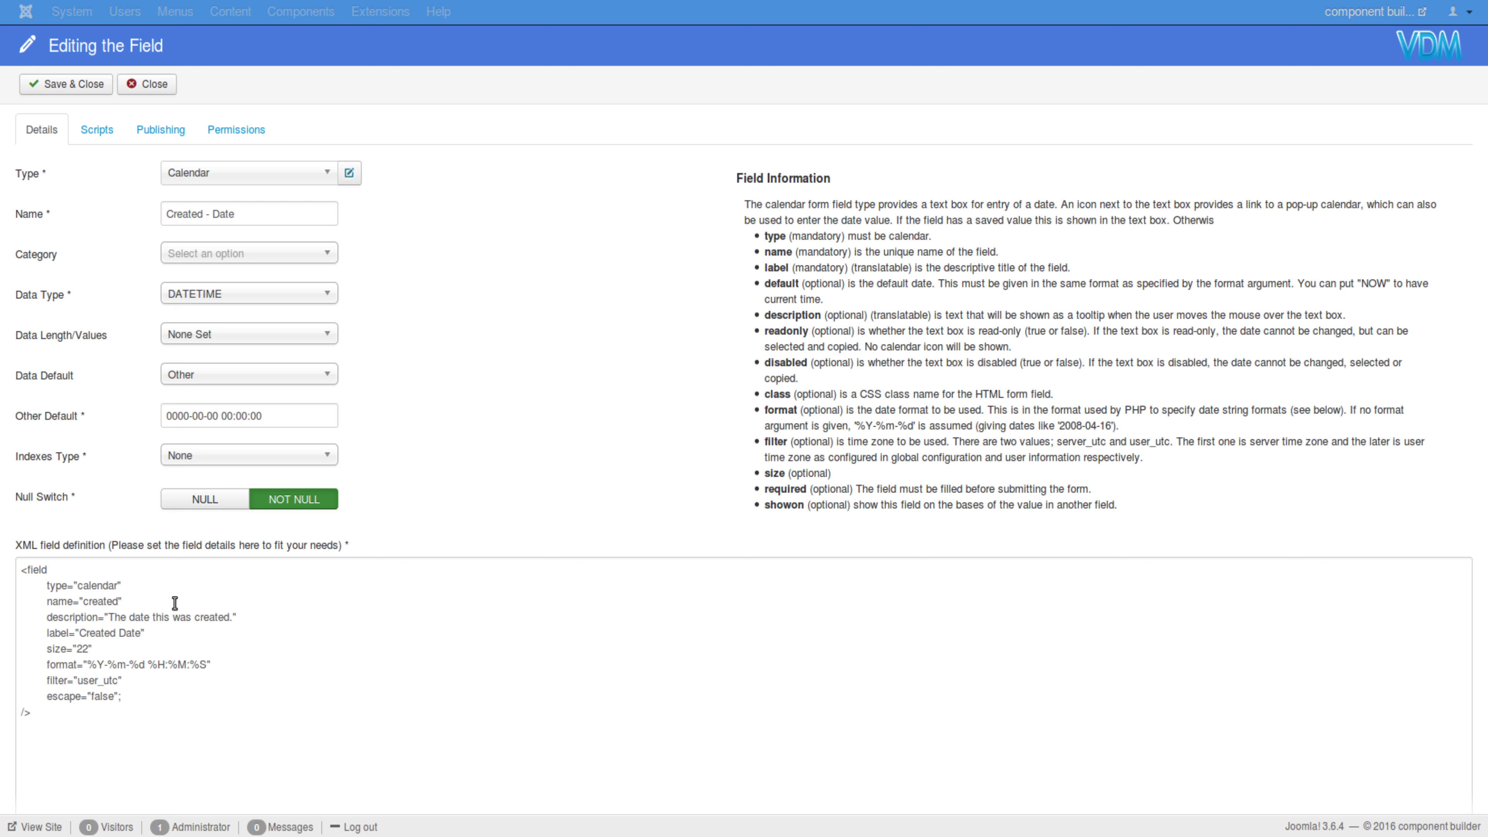
Examine the Created - Date field's XML definition from its calendar type down to the escape attribute
drag(99, 585, 126, 616)
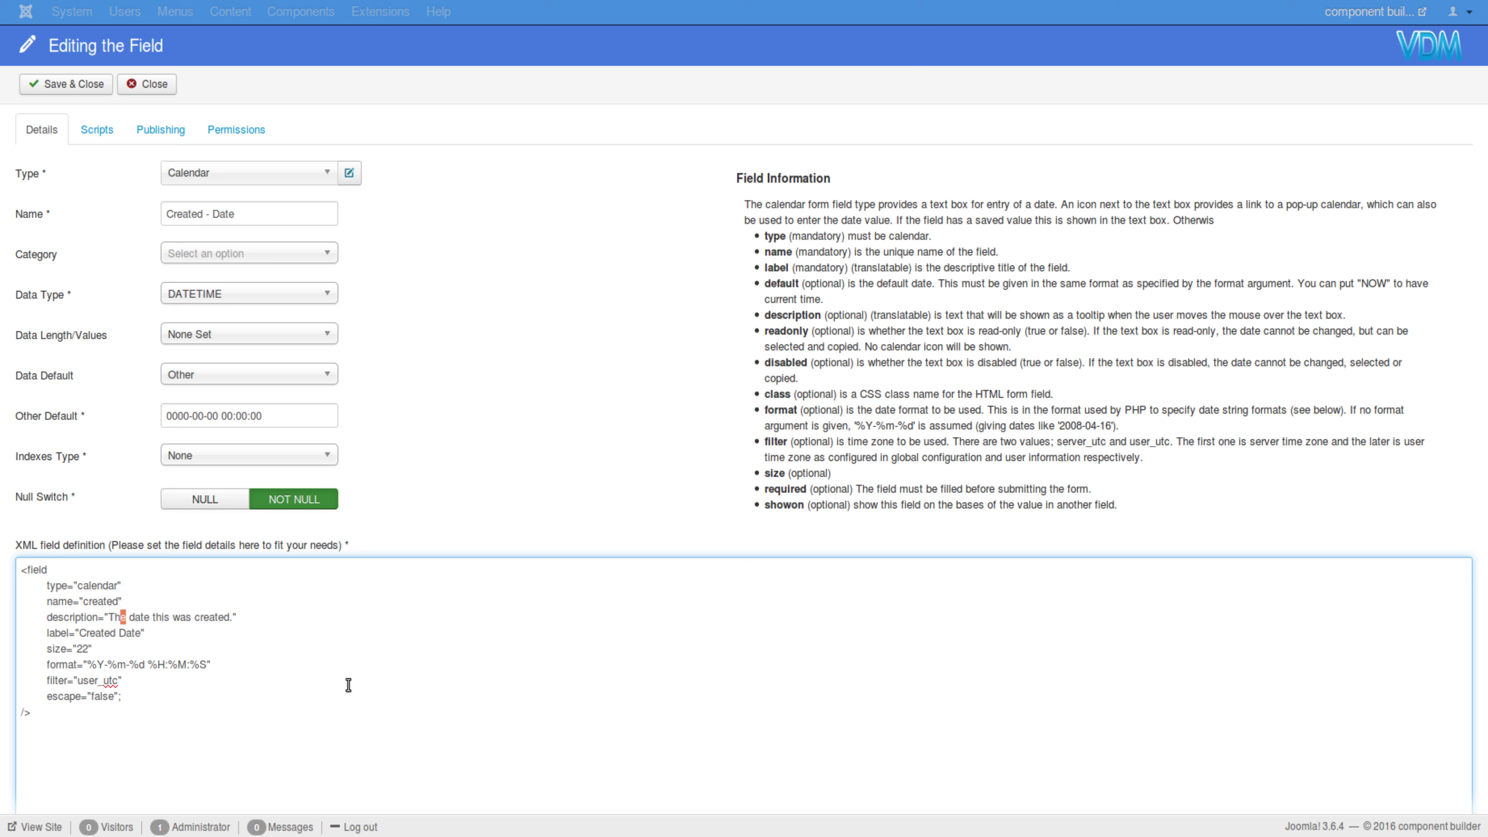
click(47, 586)
drag(63, 601, 126, 700)
click(153, 698)
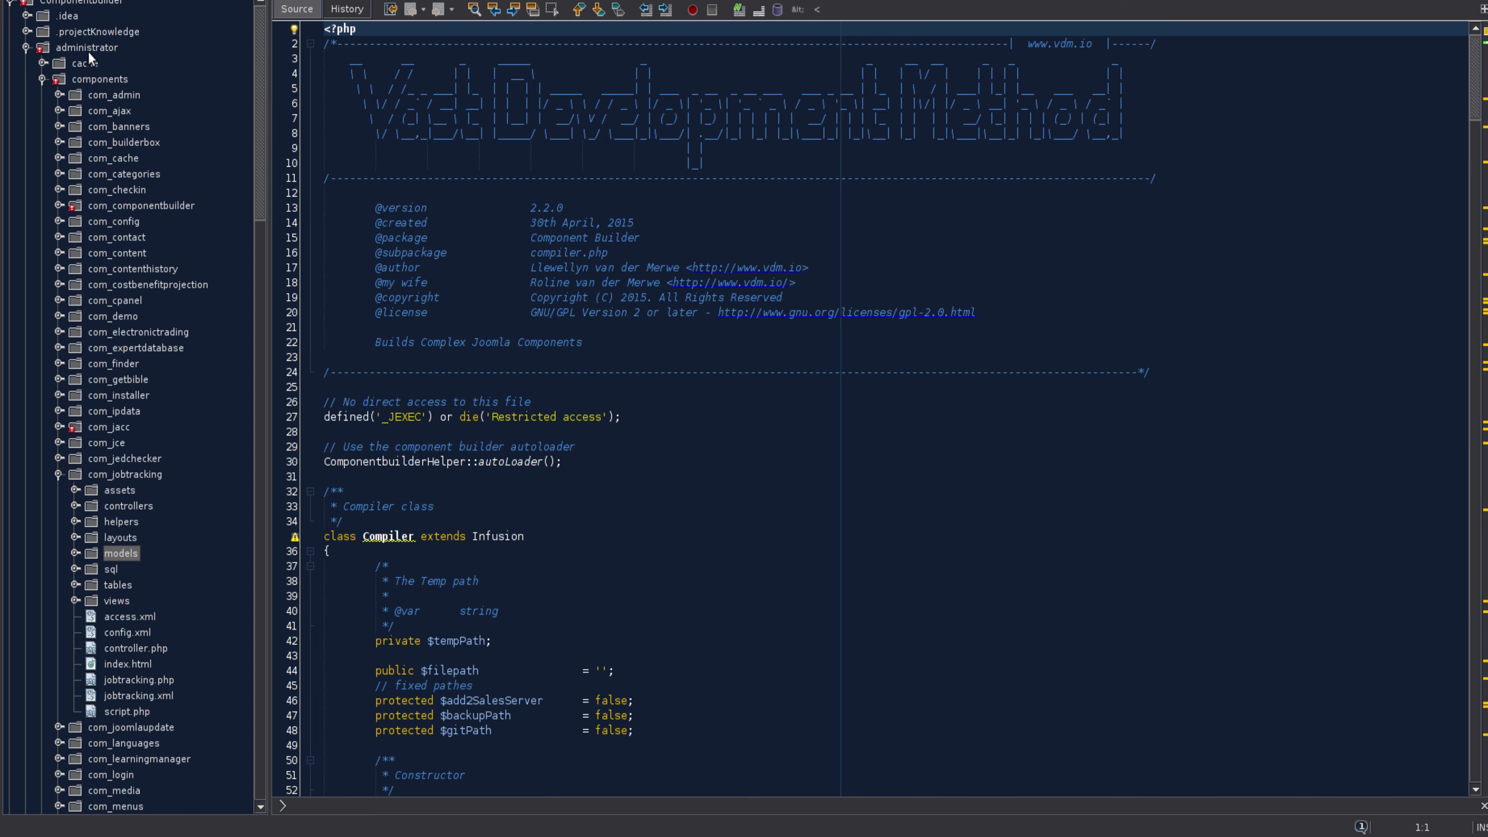
In the code editor, open job_order.xml from the models/forms folder of com_jobtracking
click(91, 82)
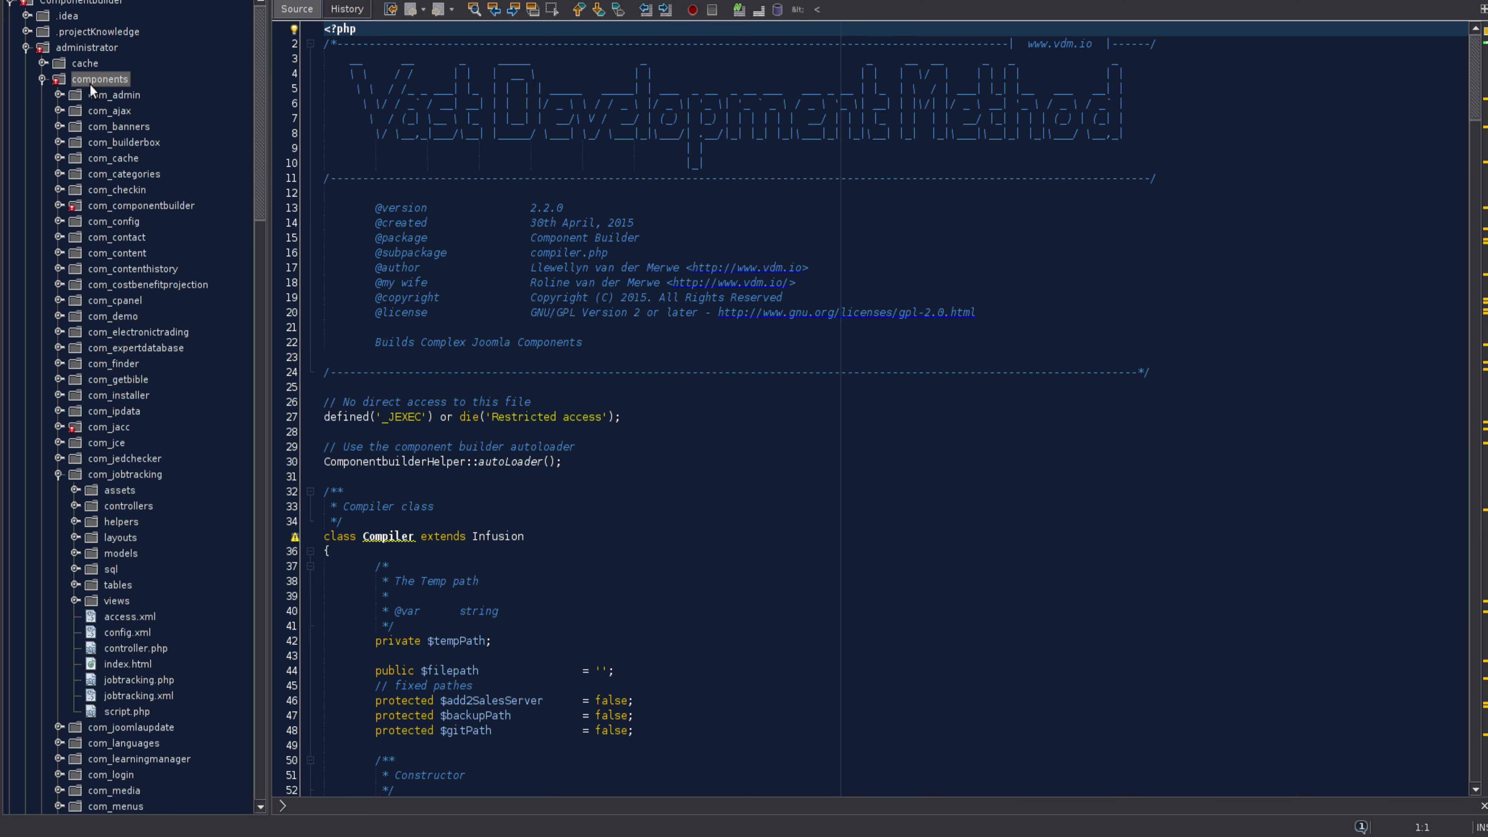
click(126, 473)
scroll(122, 457, down, 4)
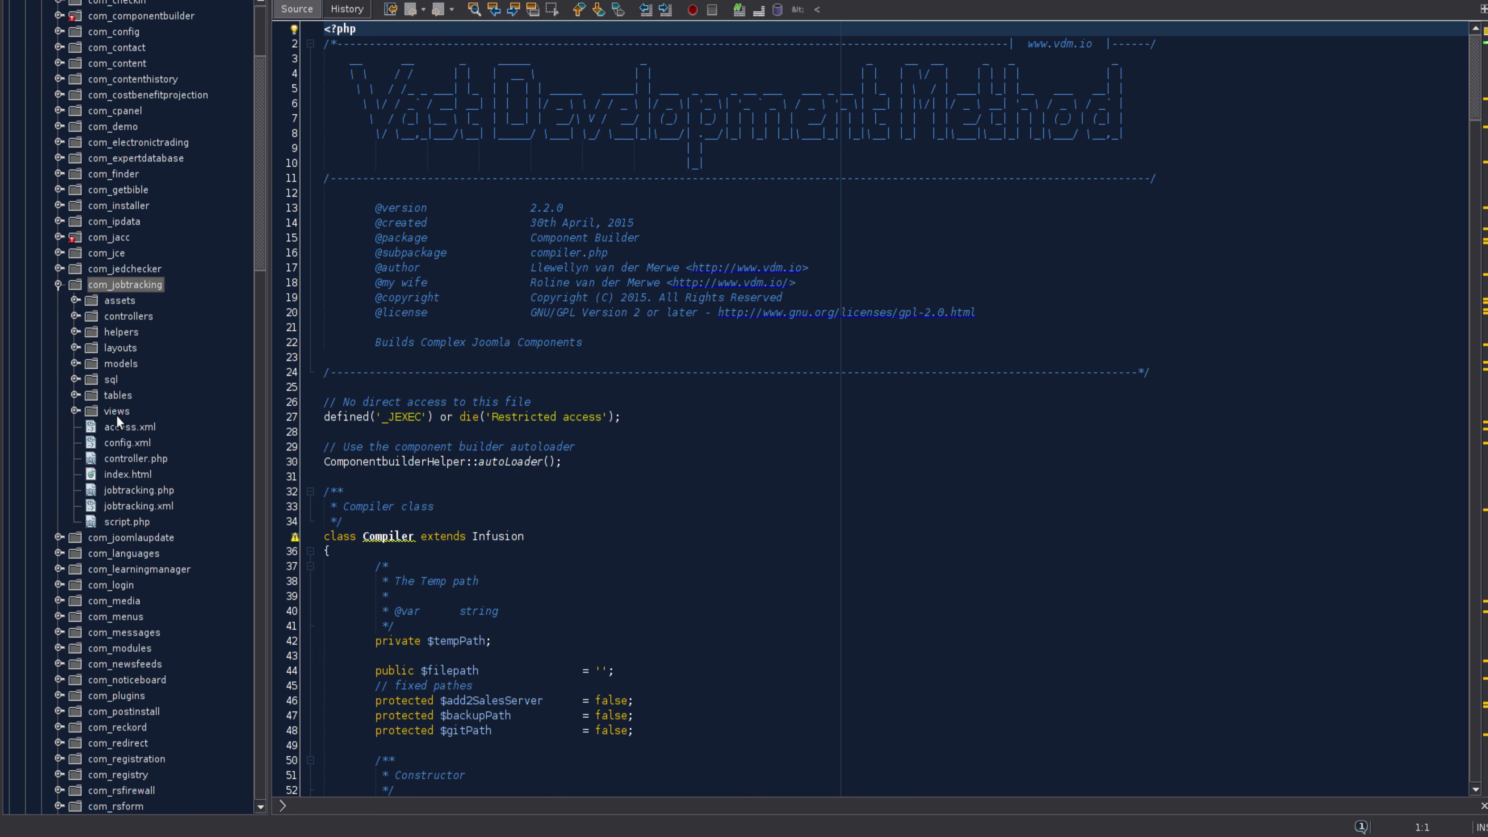
click(75, 363)
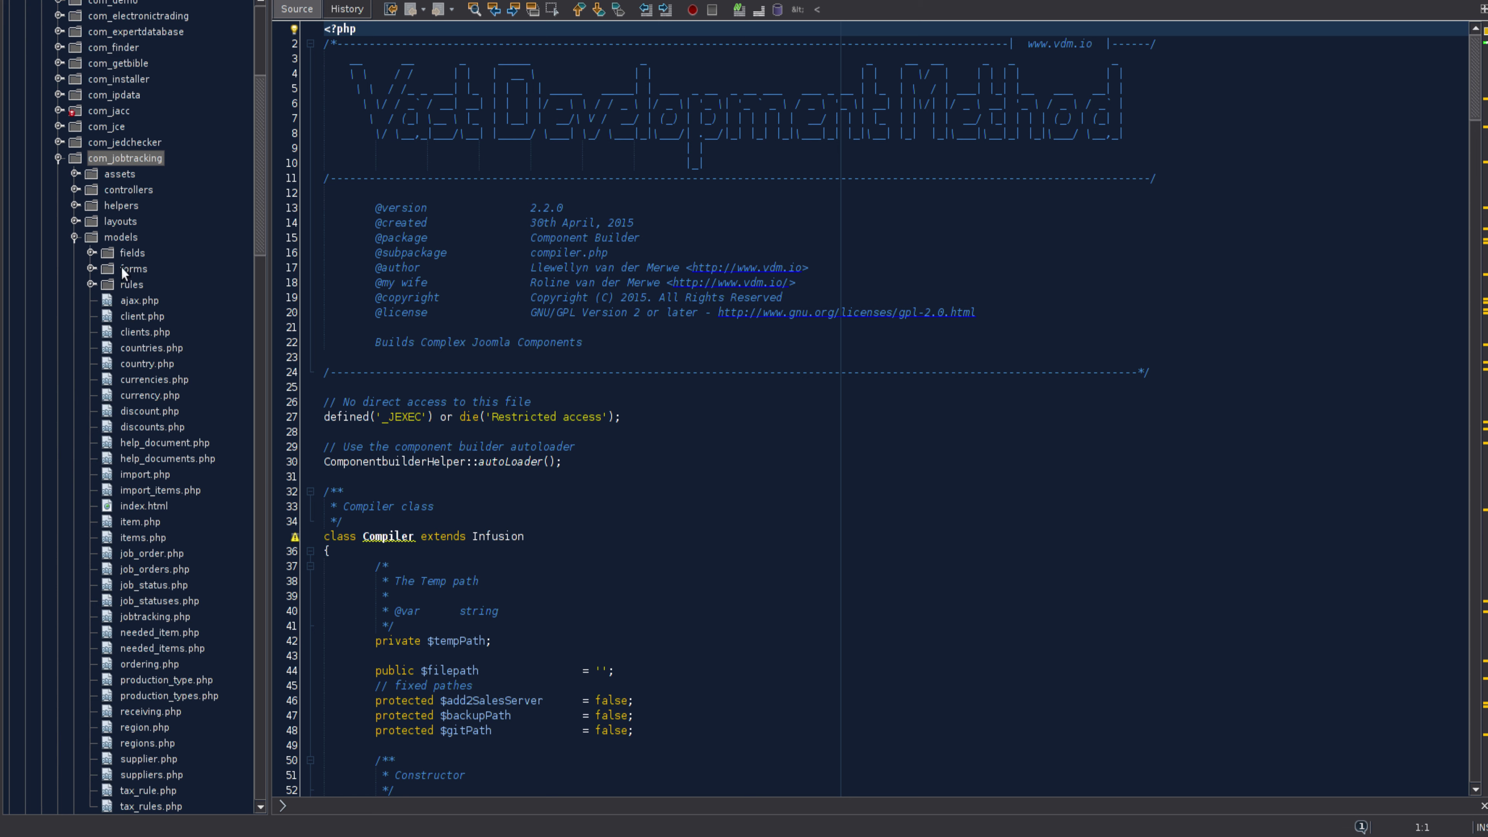
click(91, 268)
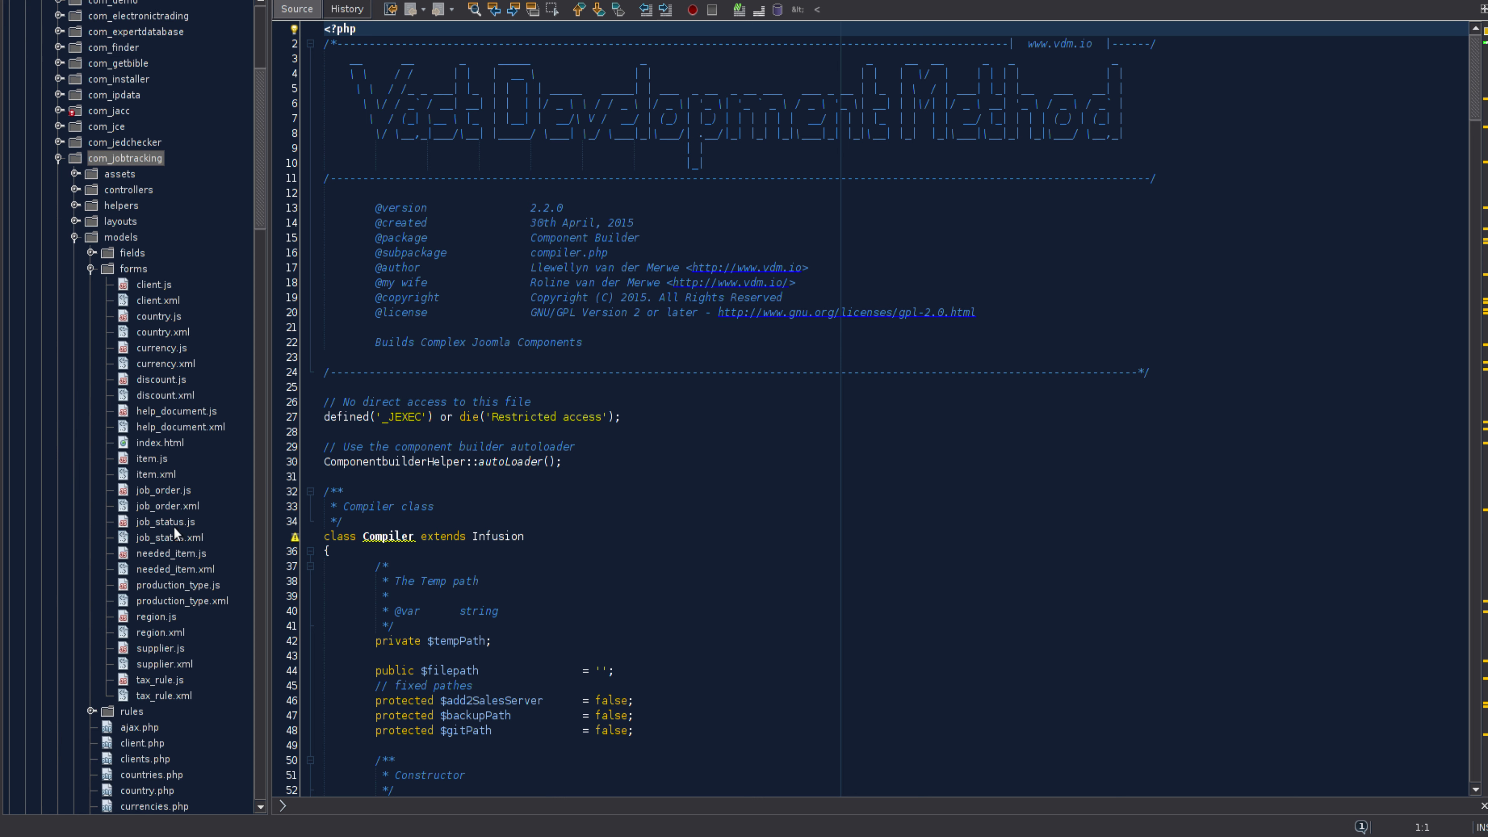
click(168, 505)
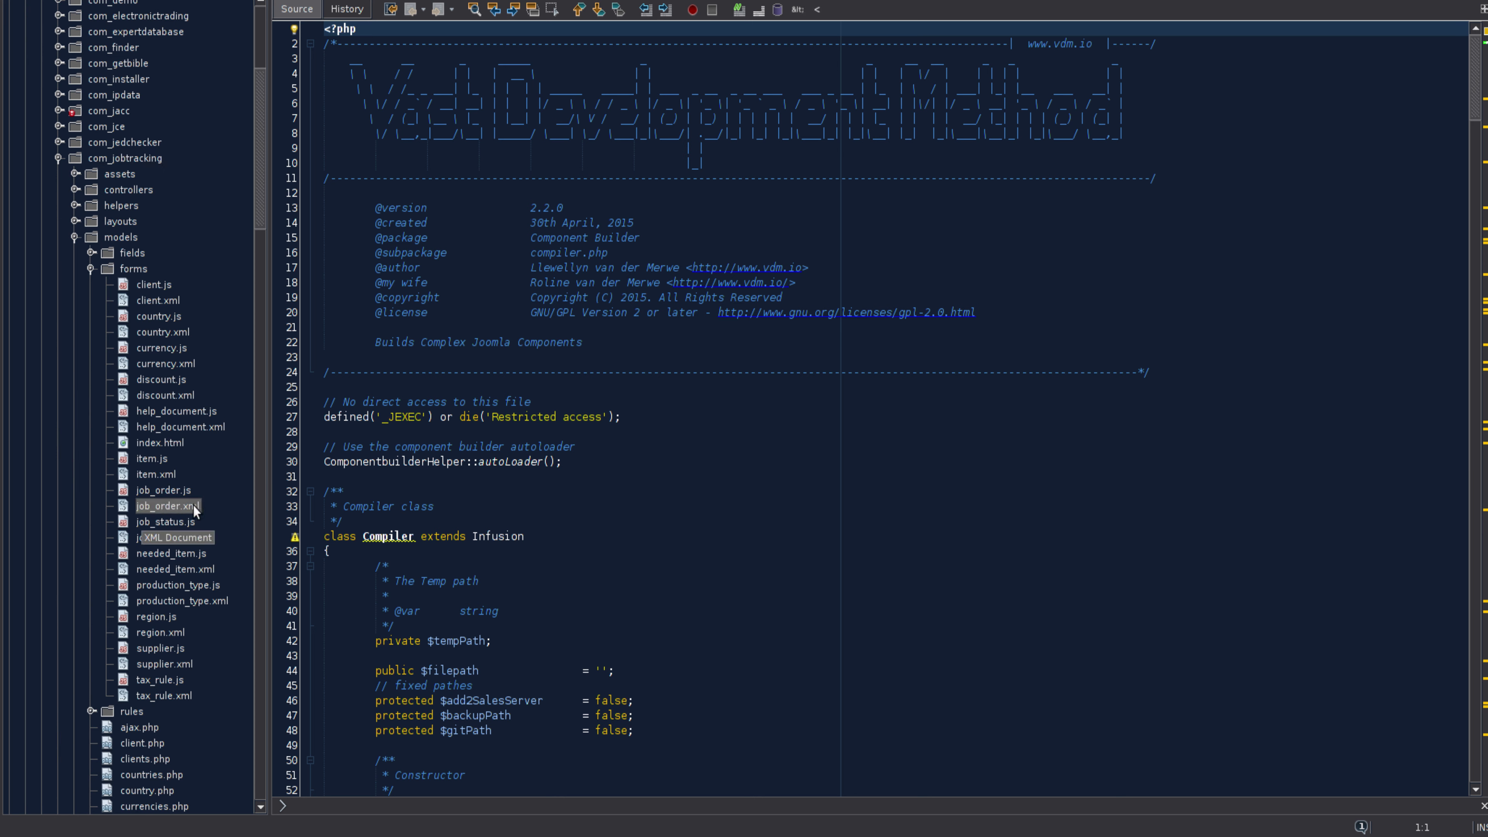
double_click(125, 504)
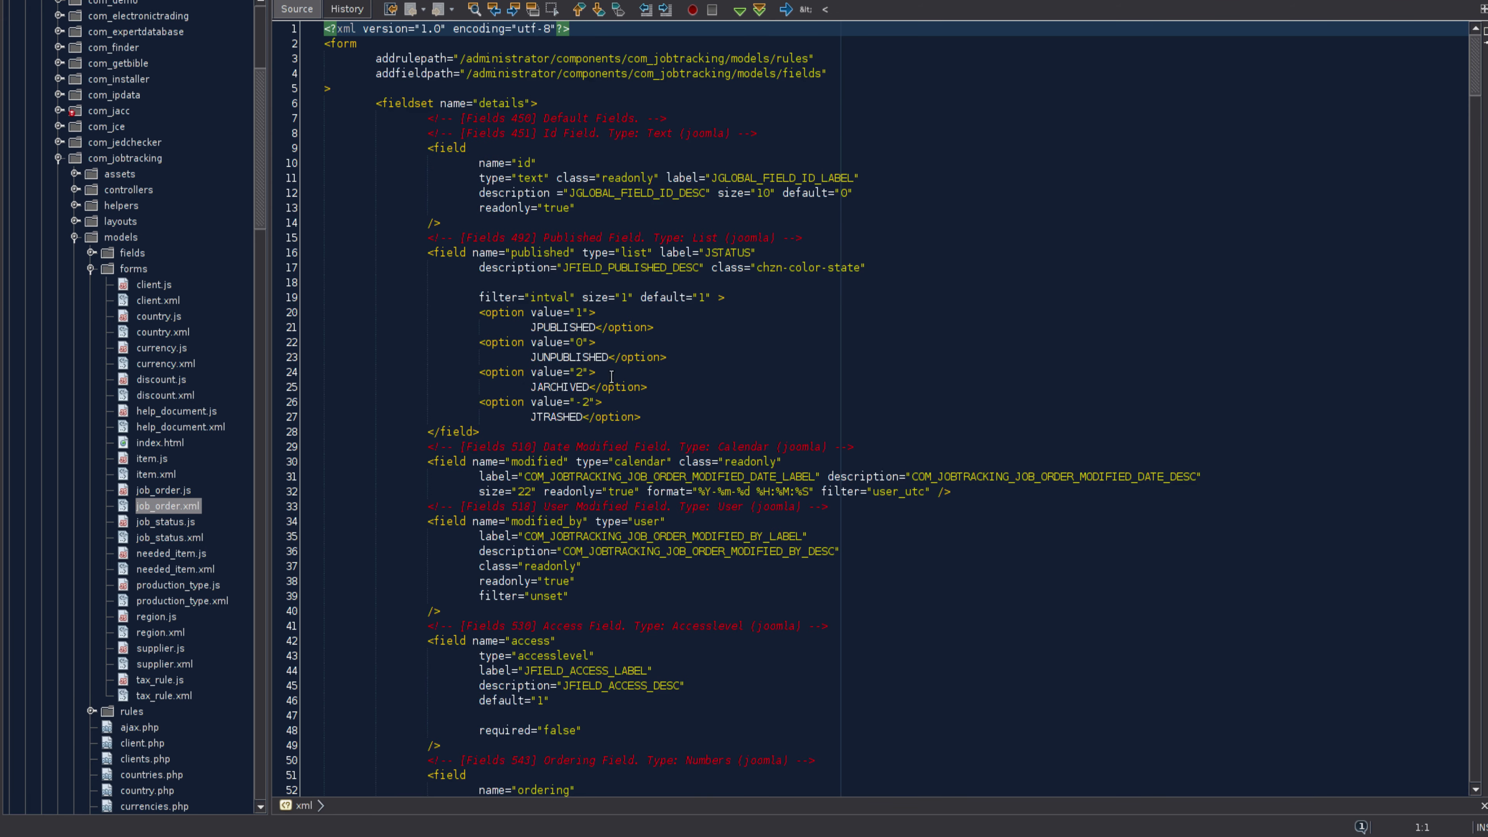
Examine the modified_by field definition in job_order.xml, highlighting its name, its attributes and the whole block
scroll(611, 377, down, 4)
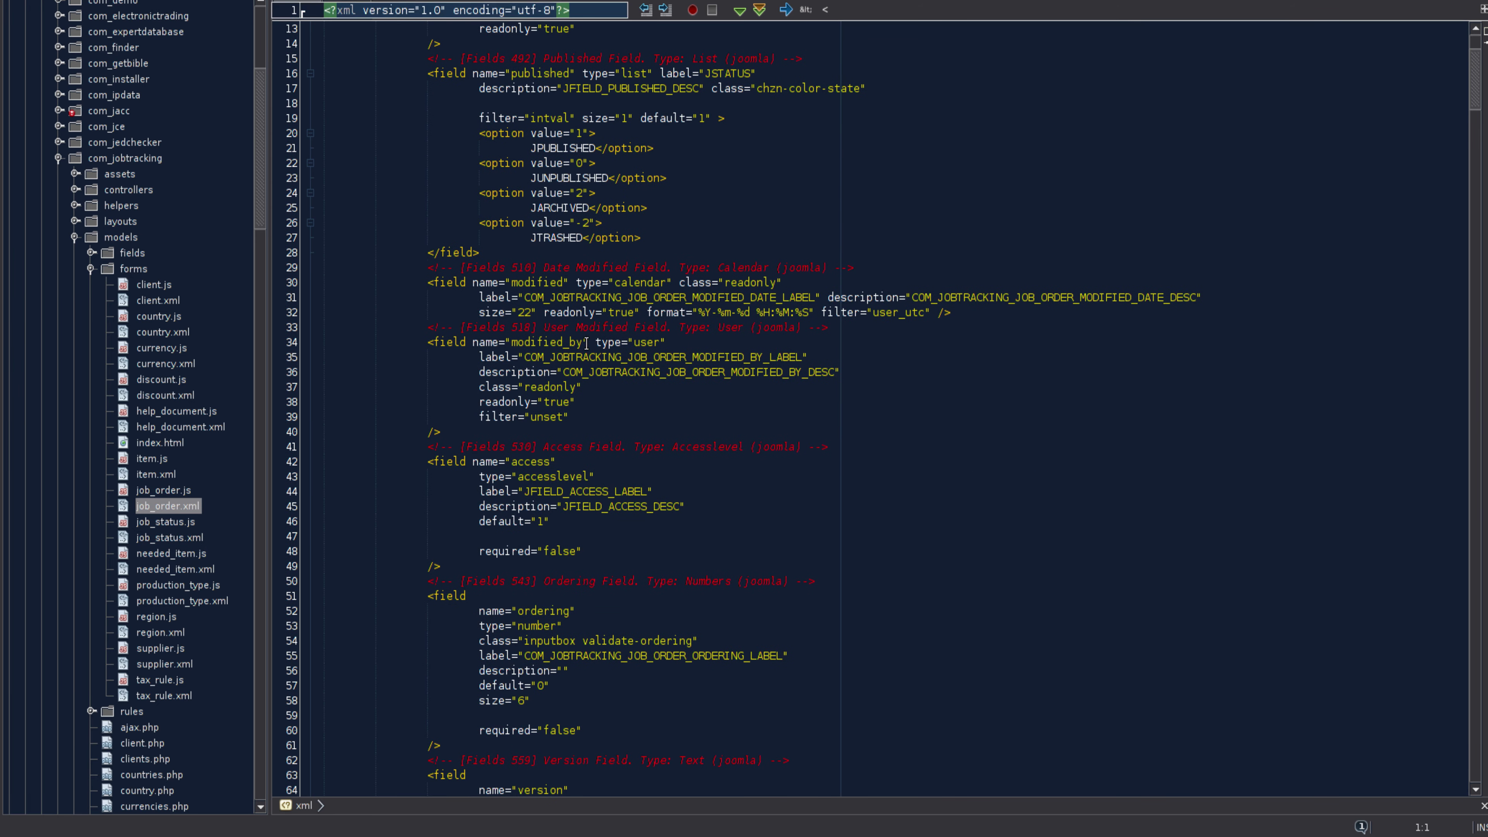
drag(586, 343, 514, 343)
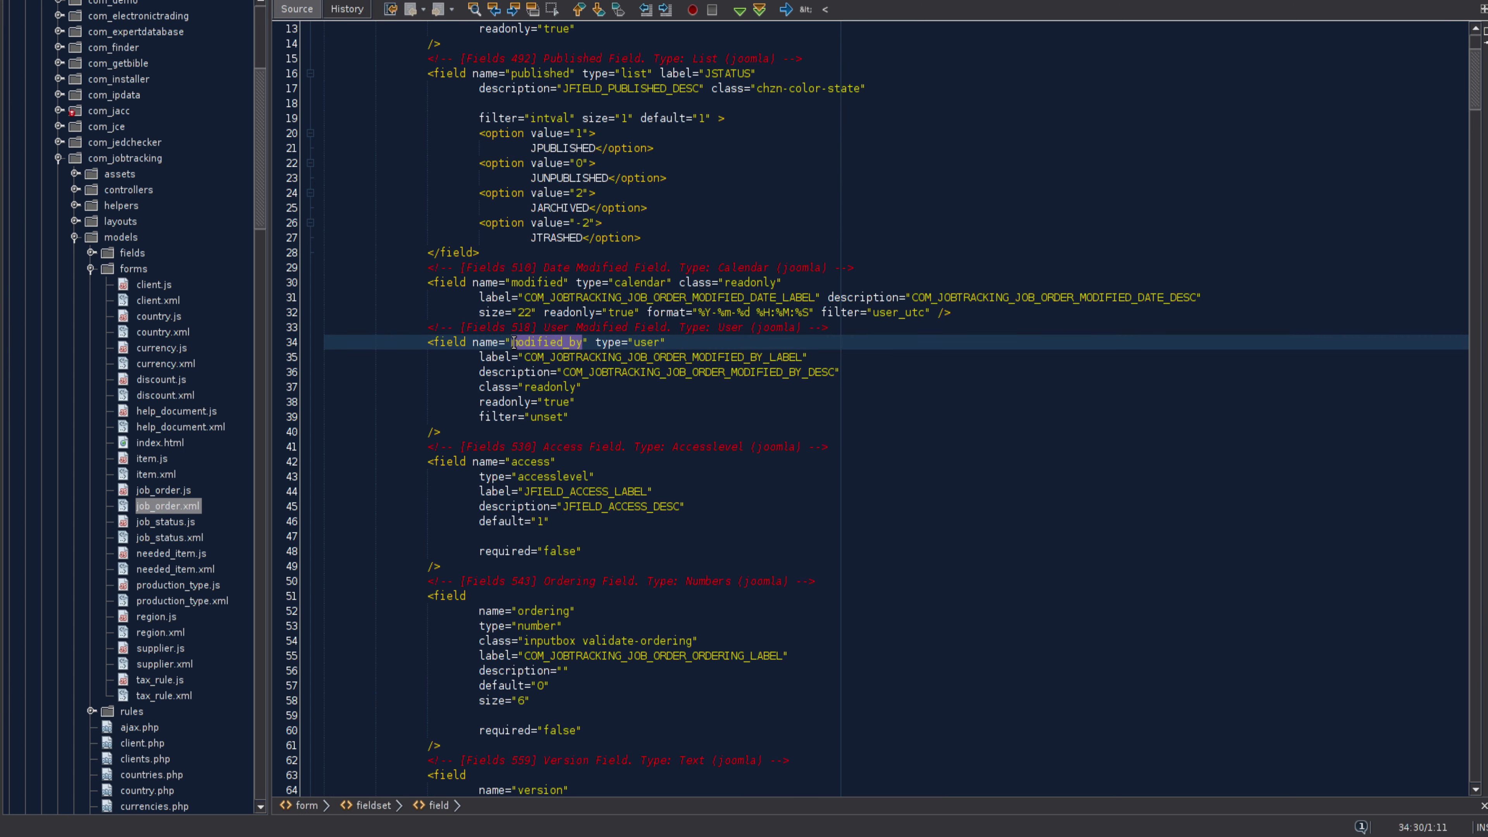
mouse_move(544, 402)
mouse_down()
mouse_move(570, 403)
mouse_move(544, 417)
mouse_up()
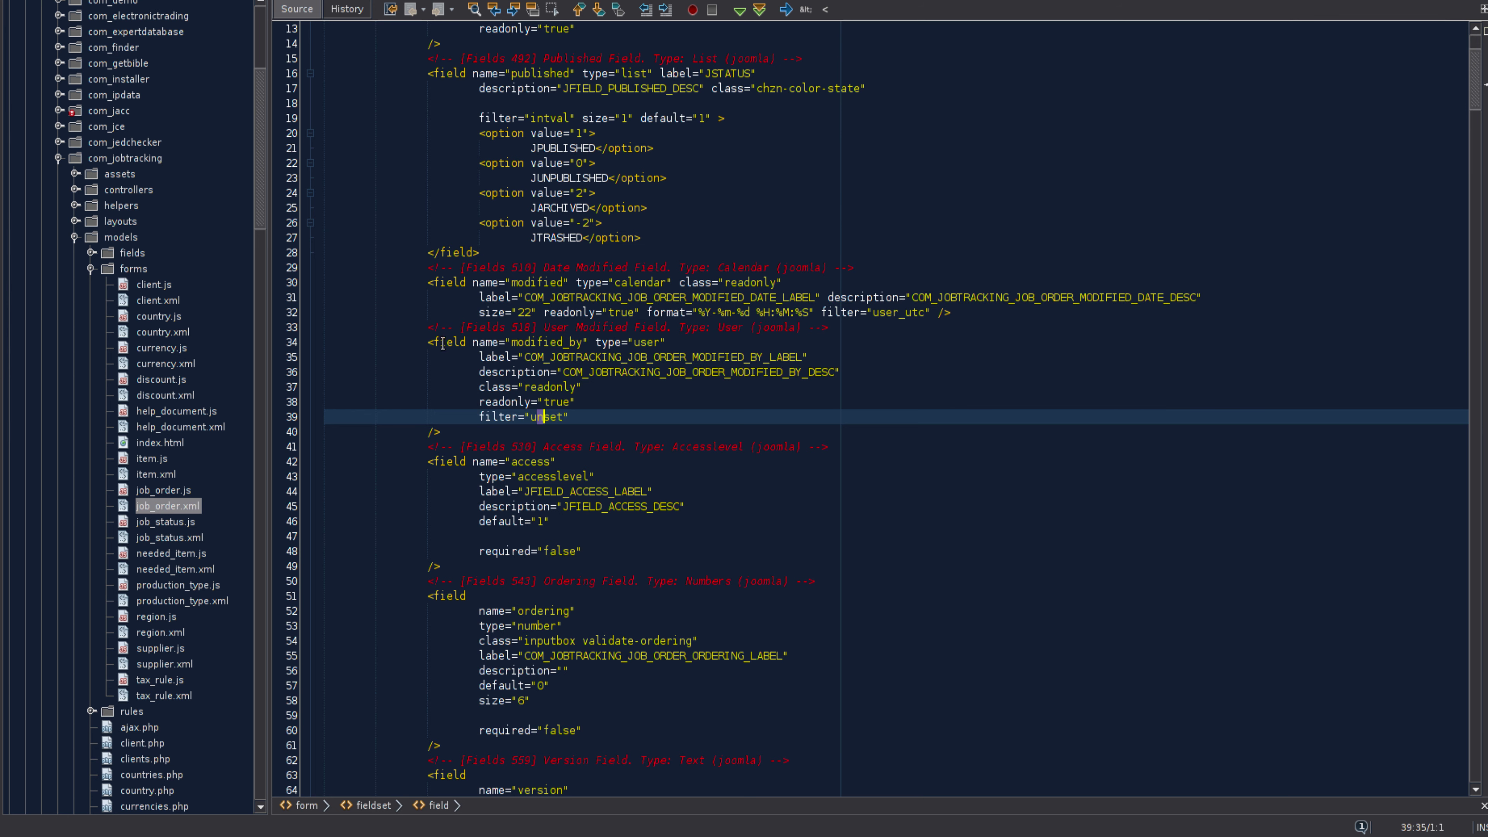
drag(429, 342, 491, 424)
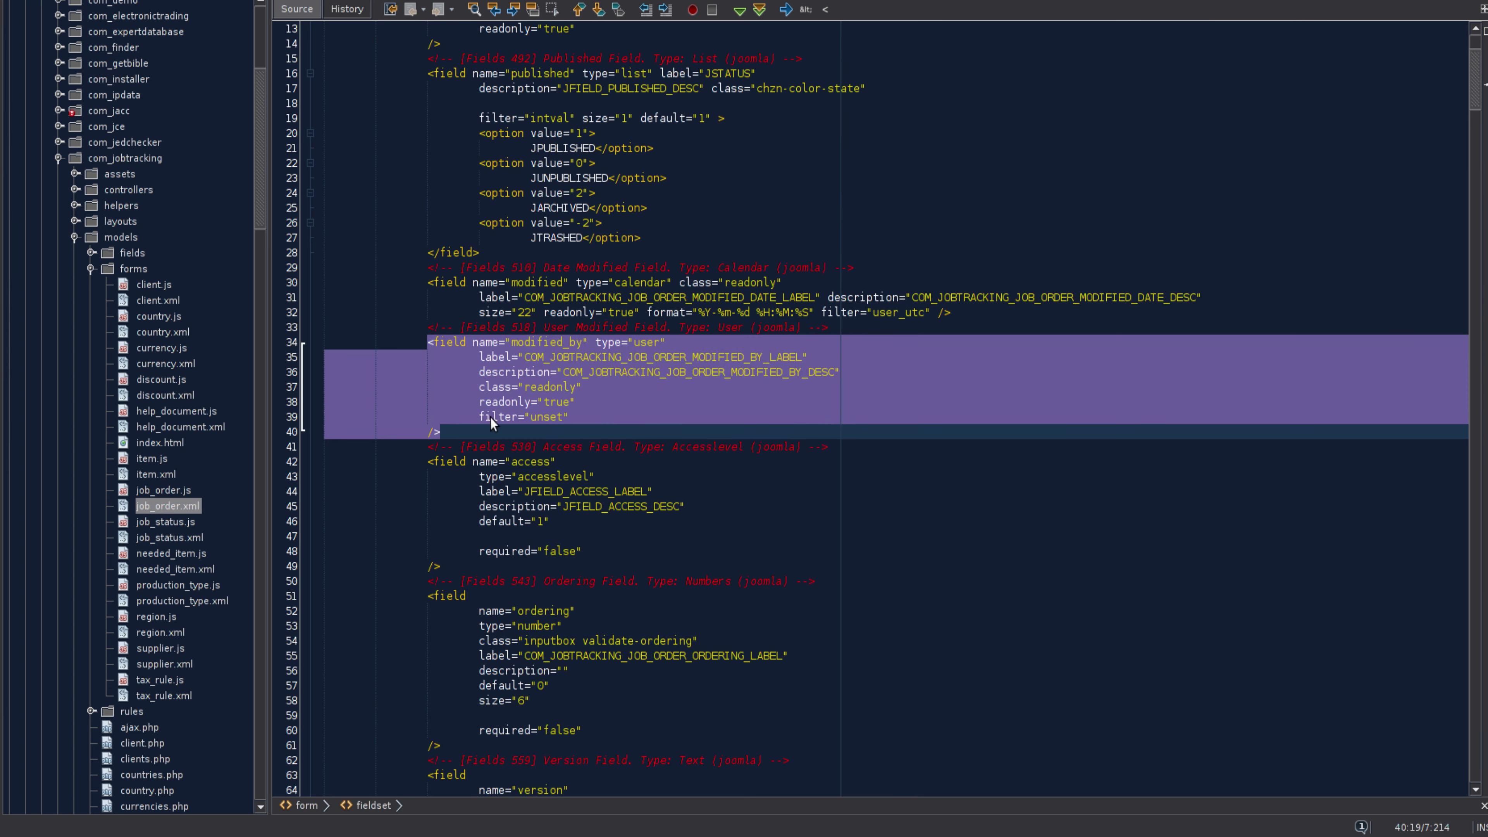
click(494, 417)
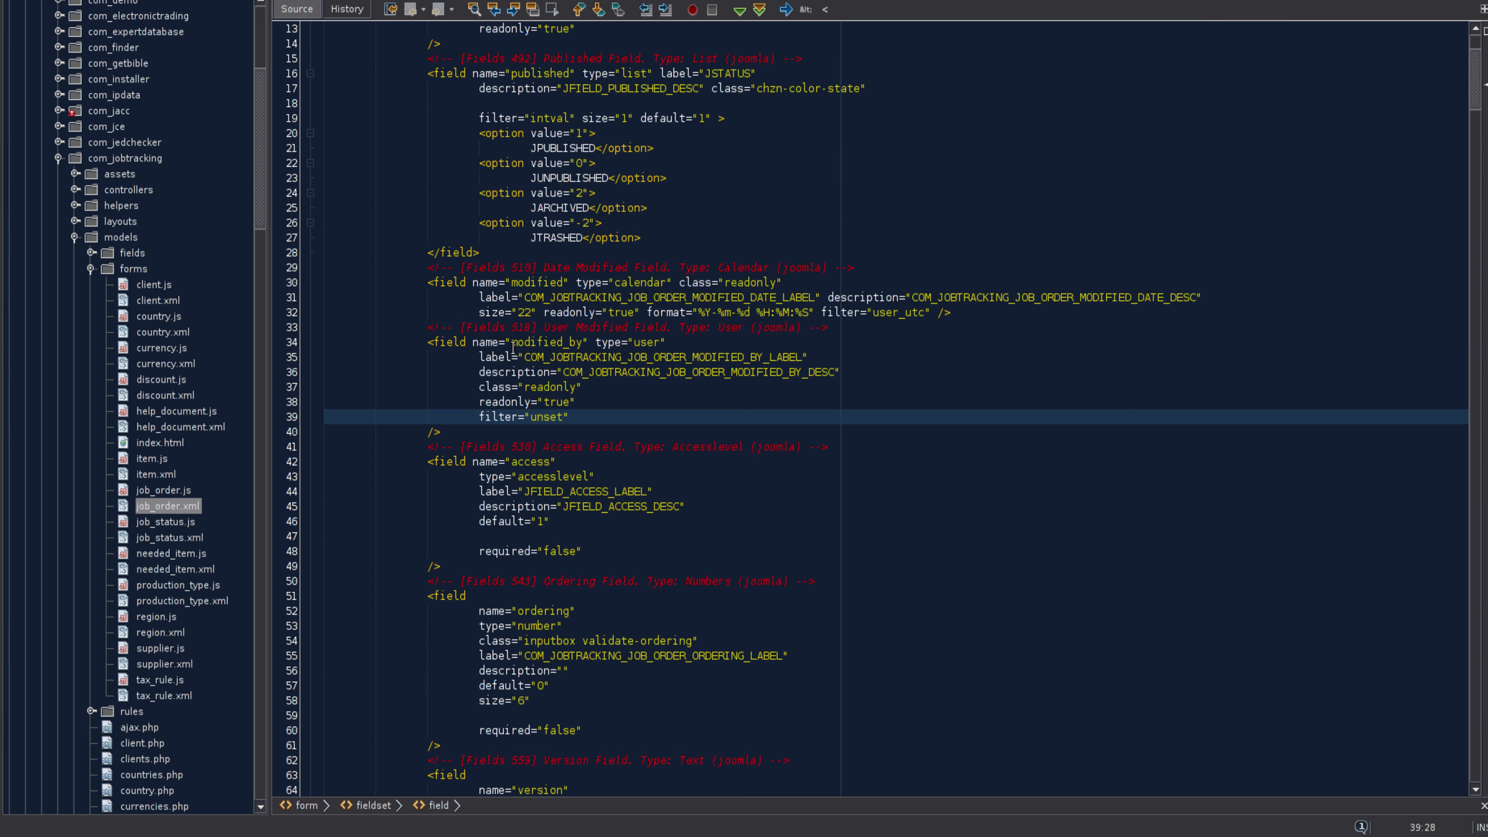
drag(511, 343, 585, 343)
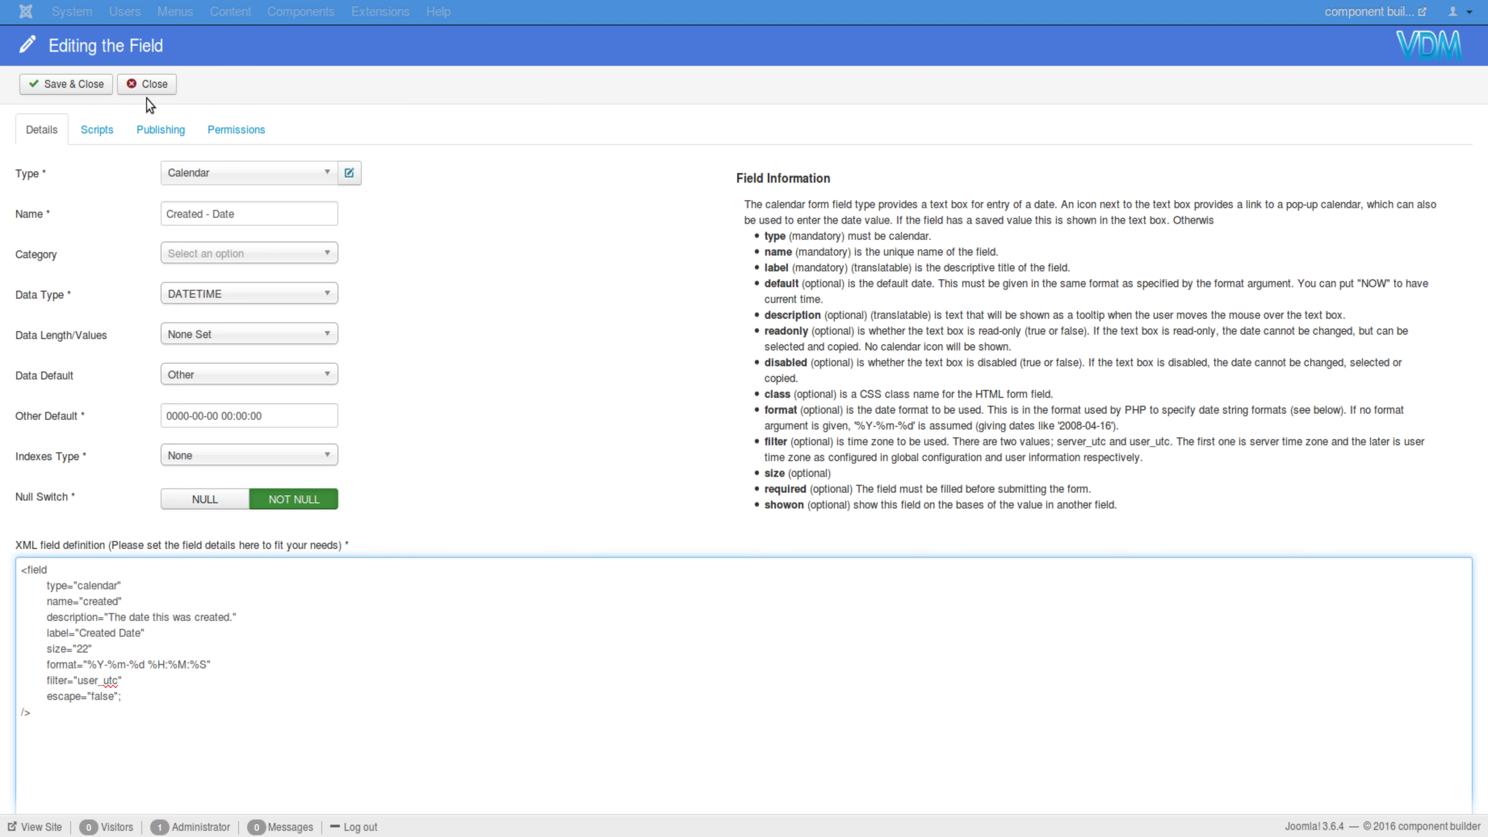
Back in the browser, close the Created - Date and Created - By field editors and return to the Job Order view's settings
click(147, 83)
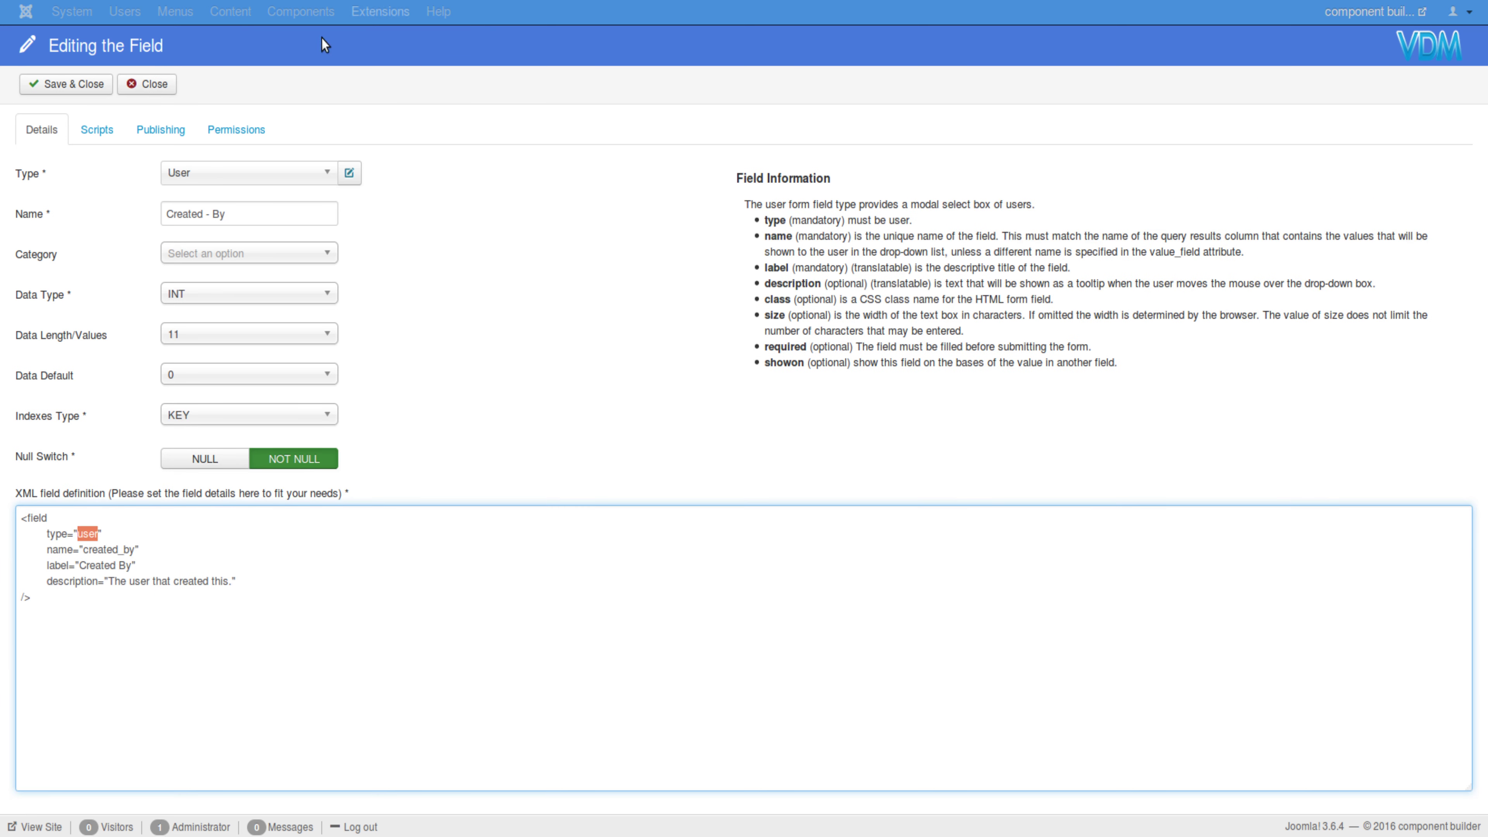
click(164, 85)
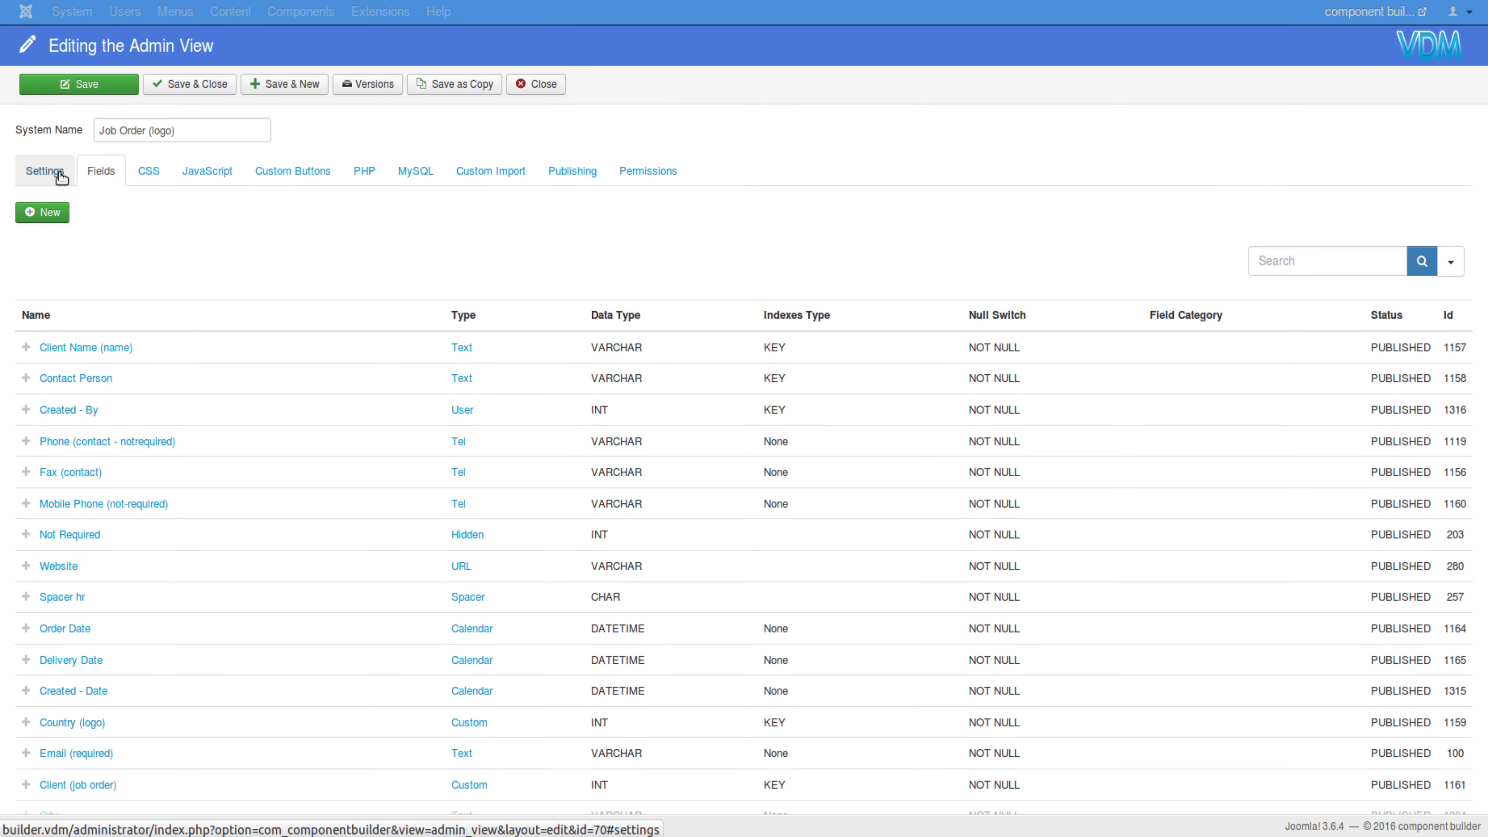
click(59, 172)
click(982, 534)
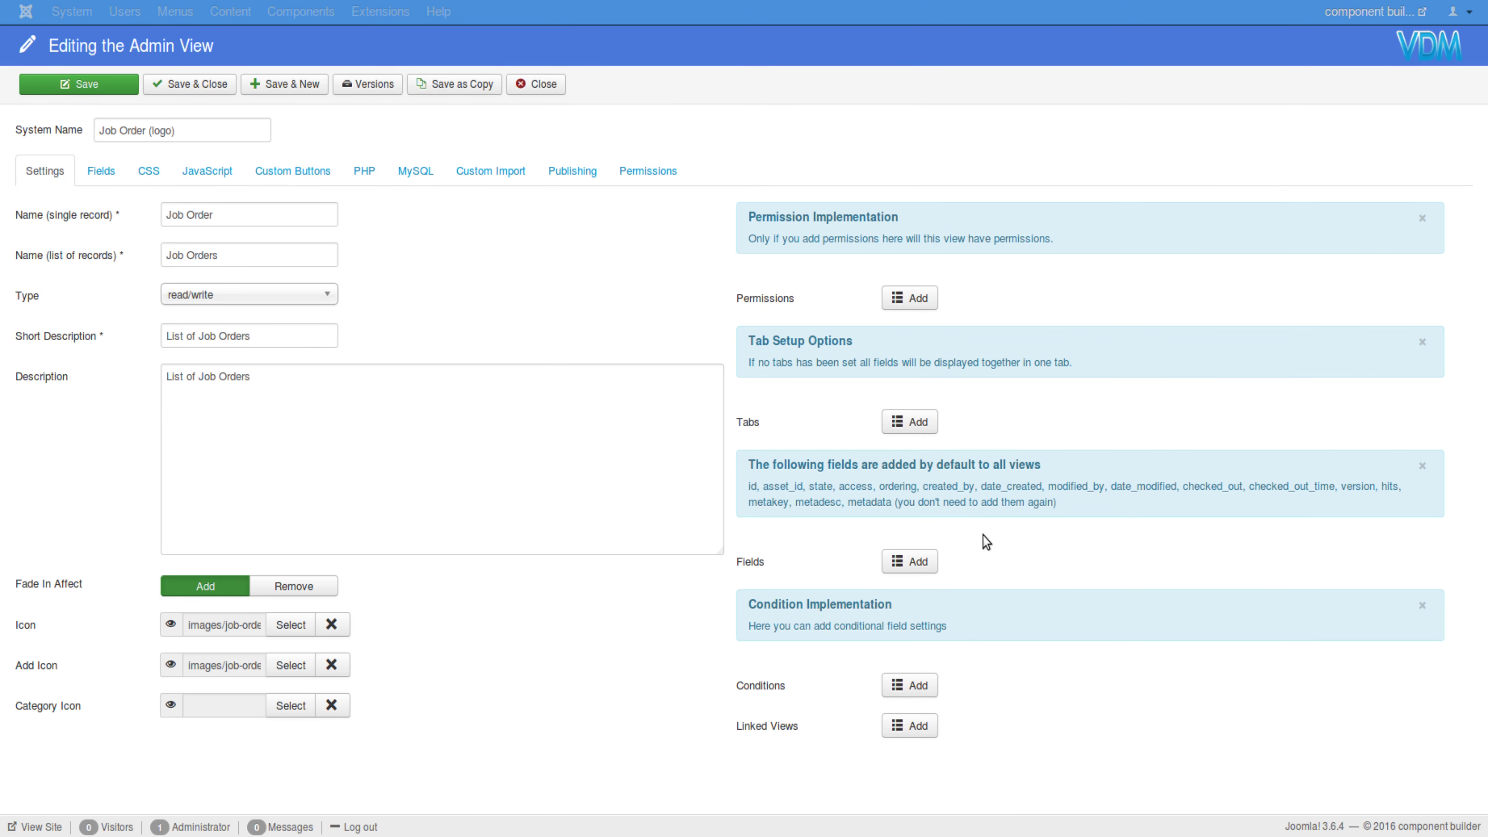
Open the Job Order view's field list and review the field rows down to the Created - Date and Created - By entries
click(928, 562)
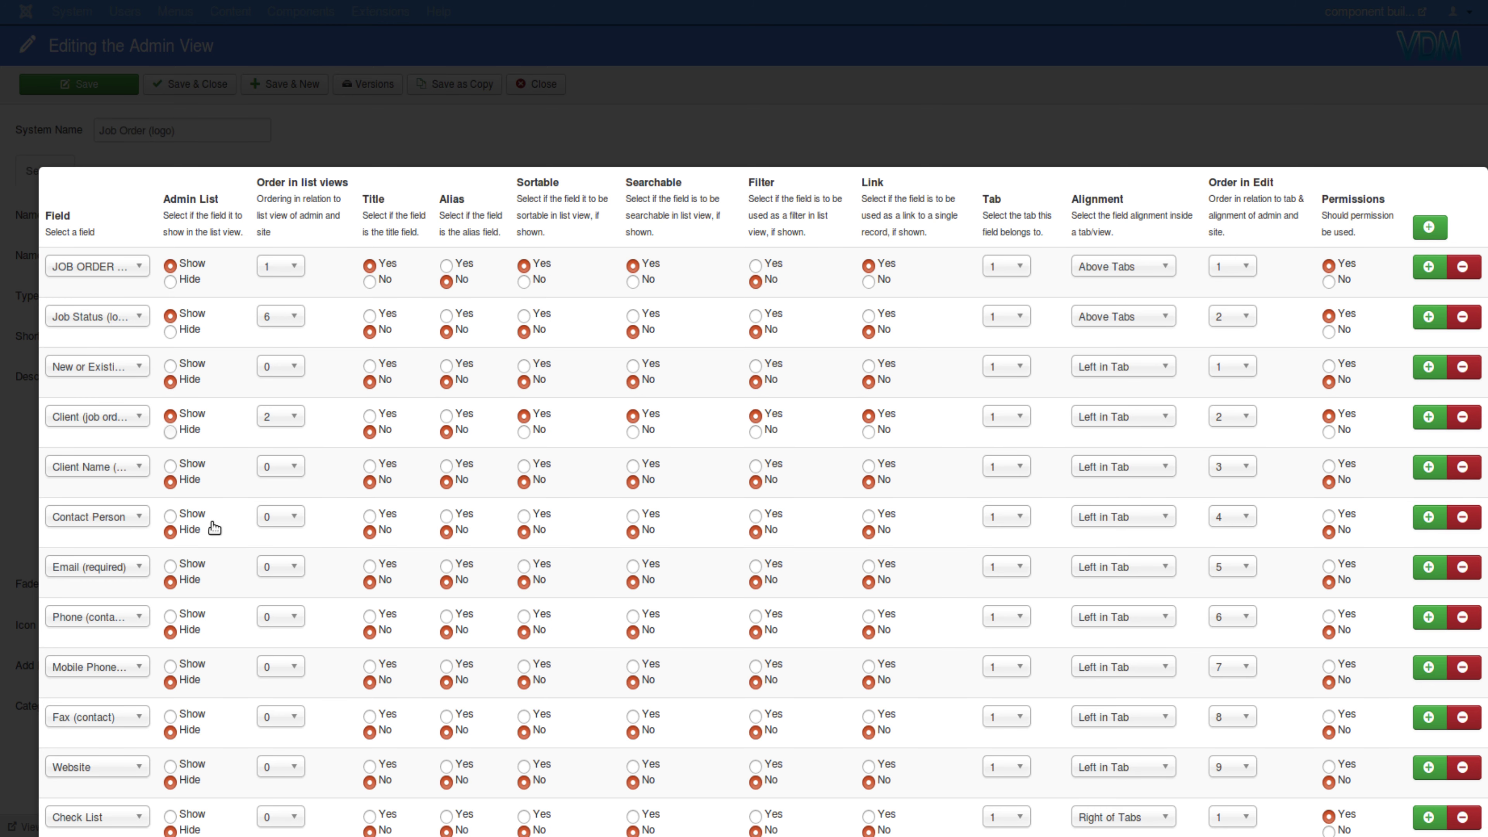
scroll(214, 528, down, 3)
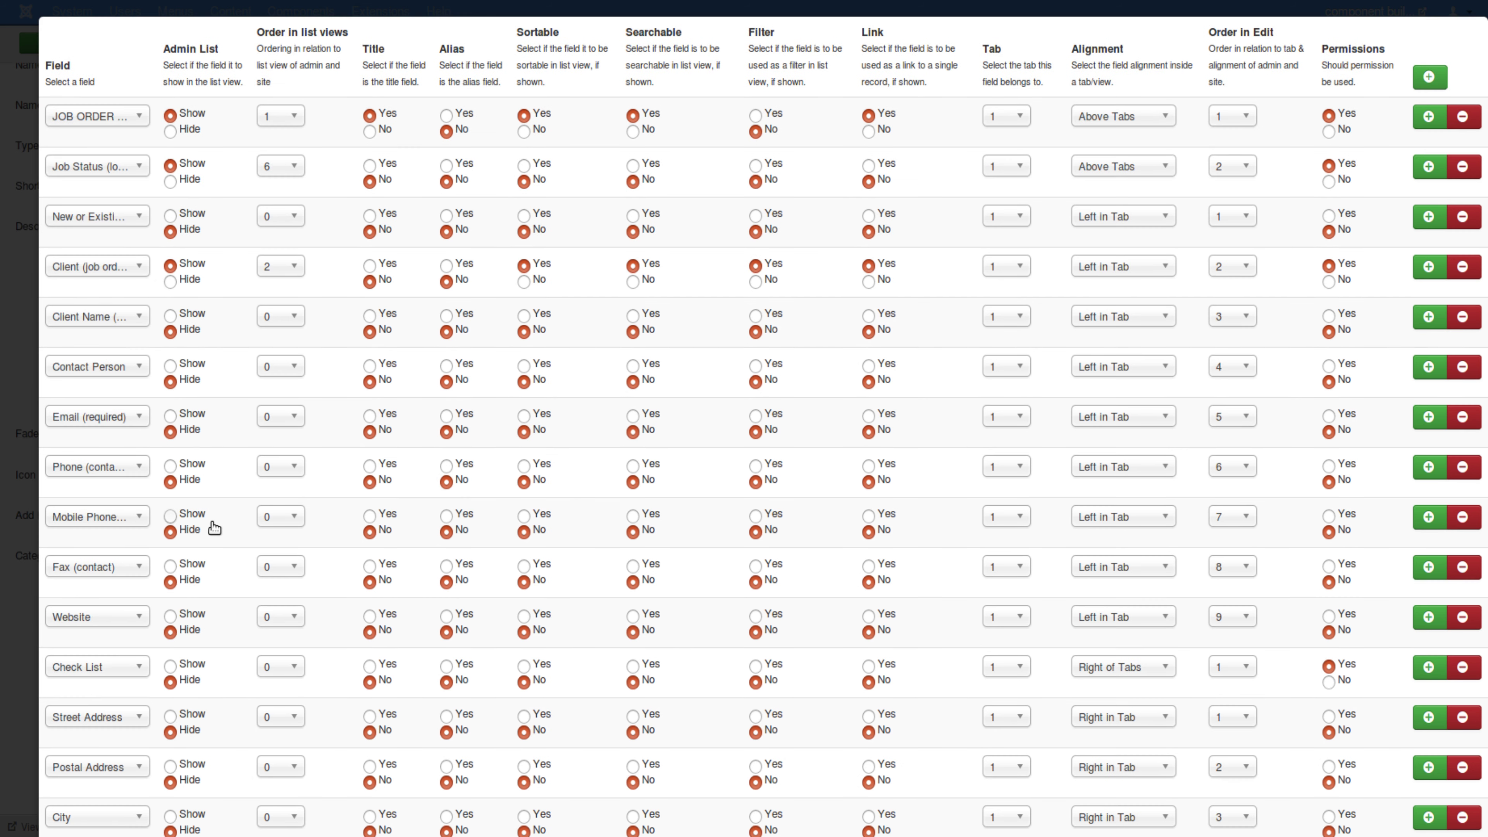
scroll(205, 502, down, 4)
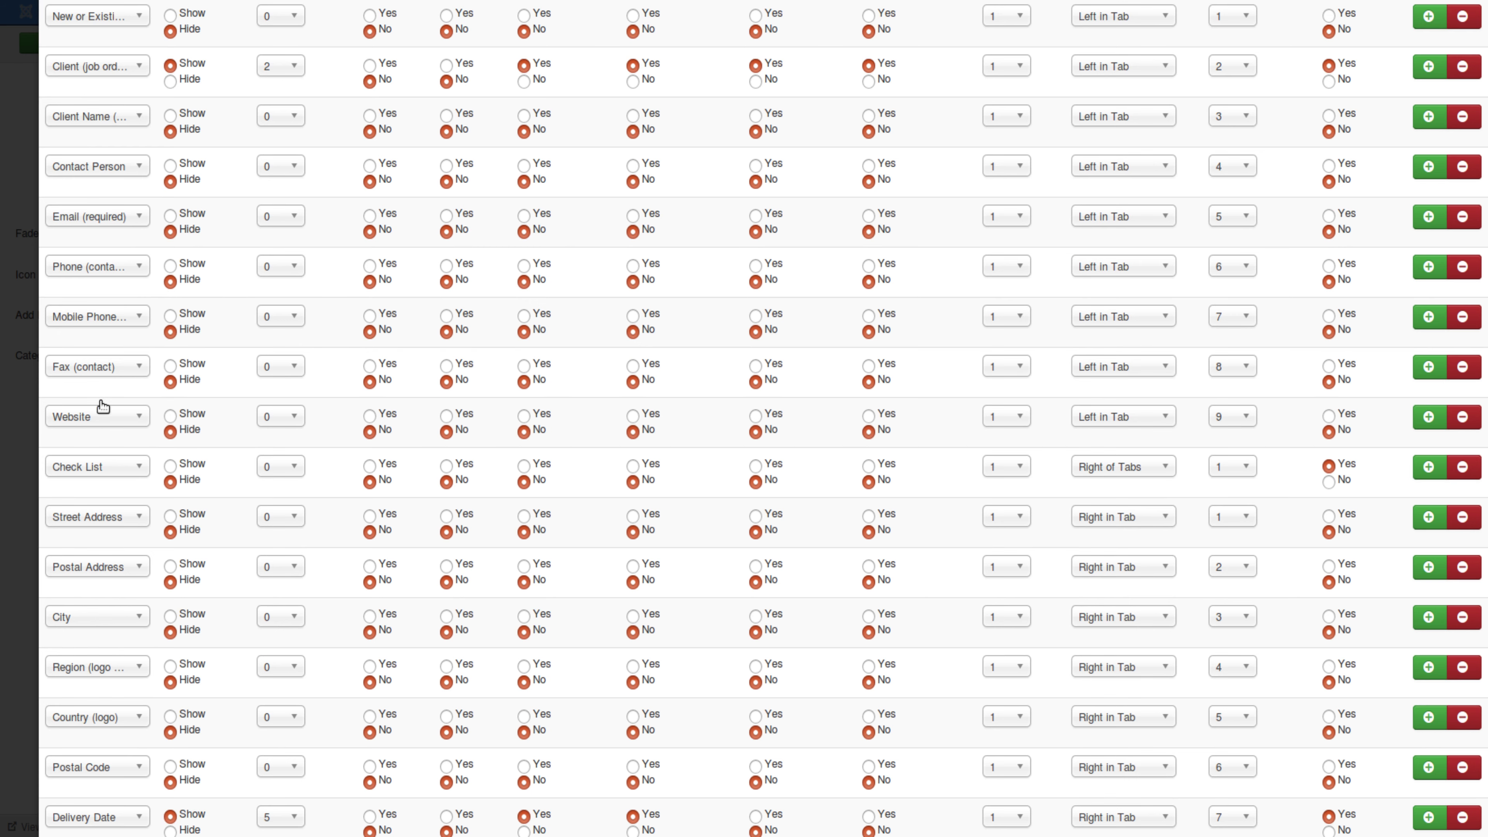
scroll(220, 379, down, 10)
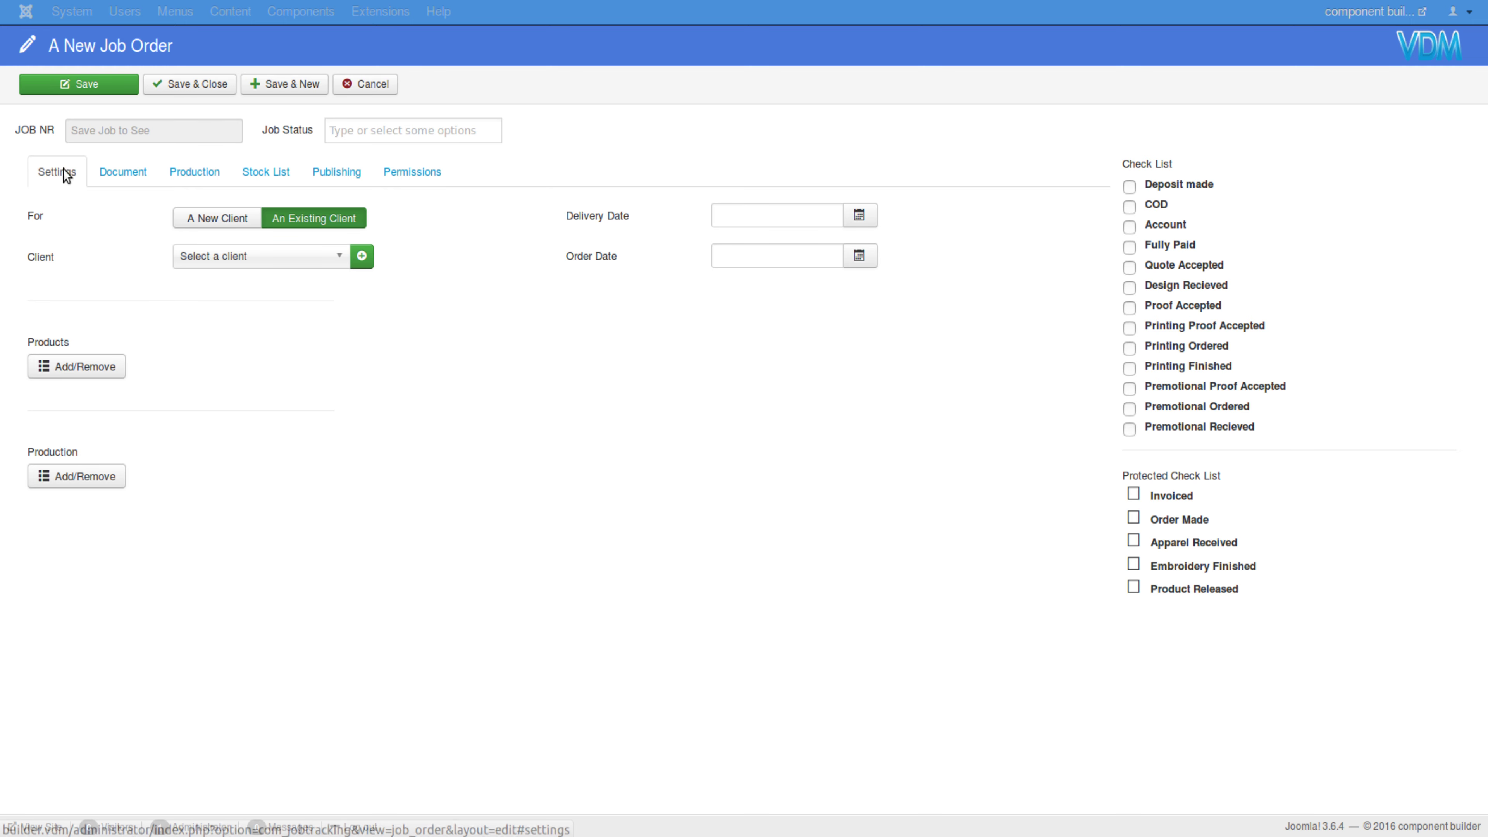
Examine the new Job Order form's Document, Production, Stock List, Publishing, Permissions and Settings sections for where the created fields are placed
click(111, 172)
click(222, 179)
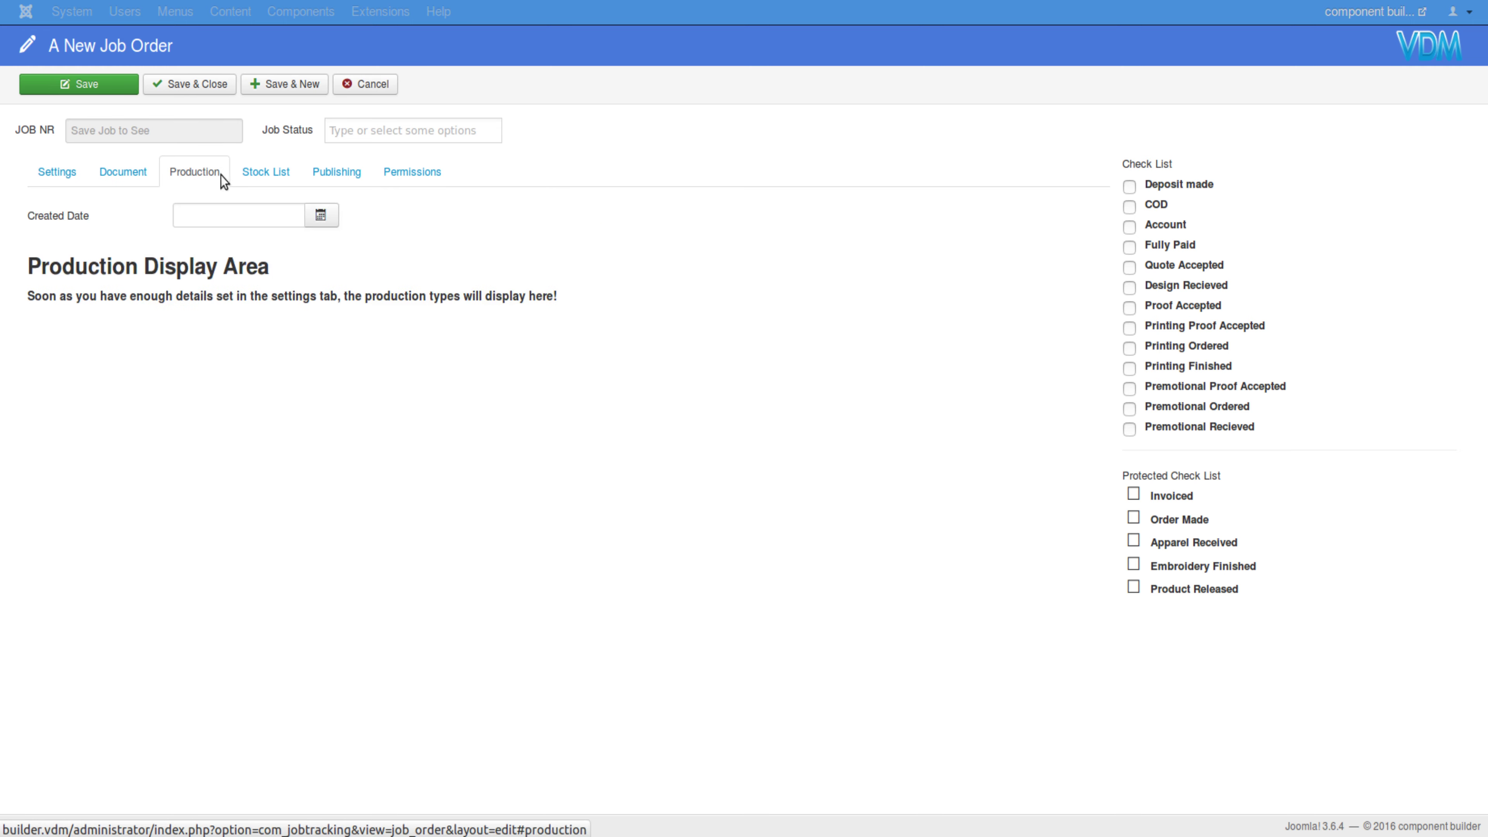
click(242, 175)
click(321, 171)
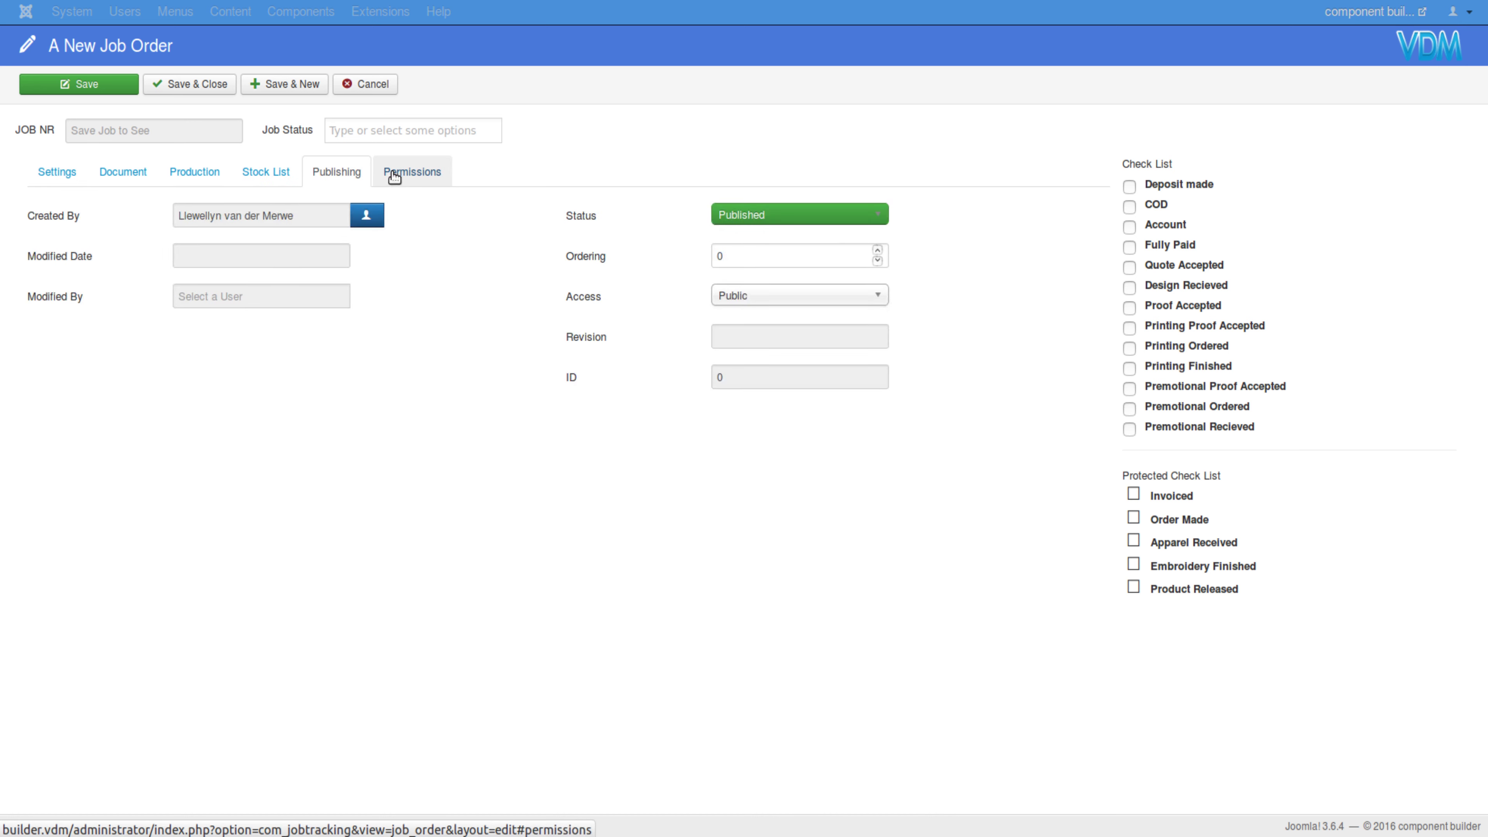
click(394, 173)
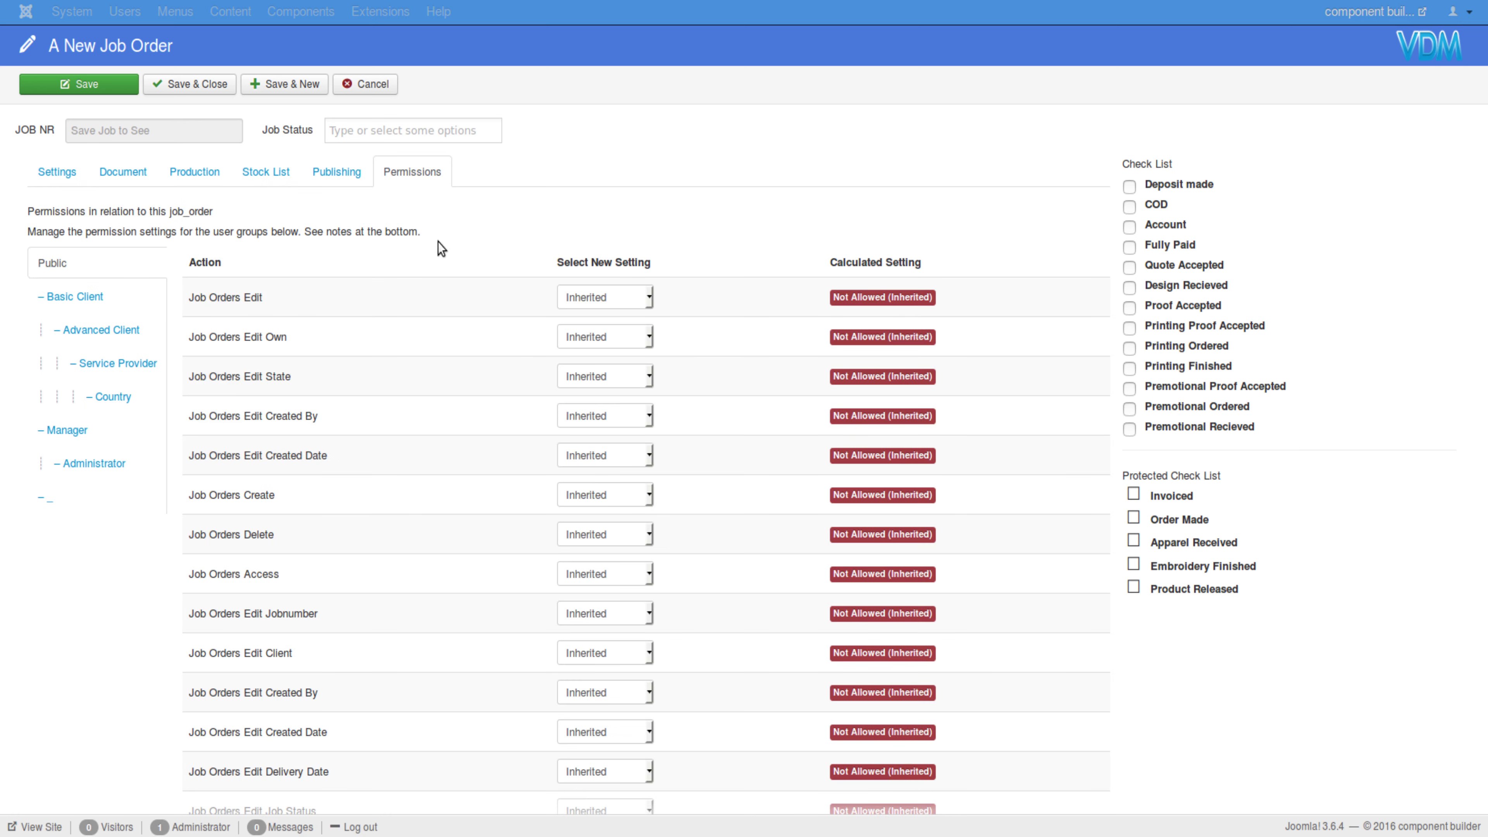
click(313, 175)
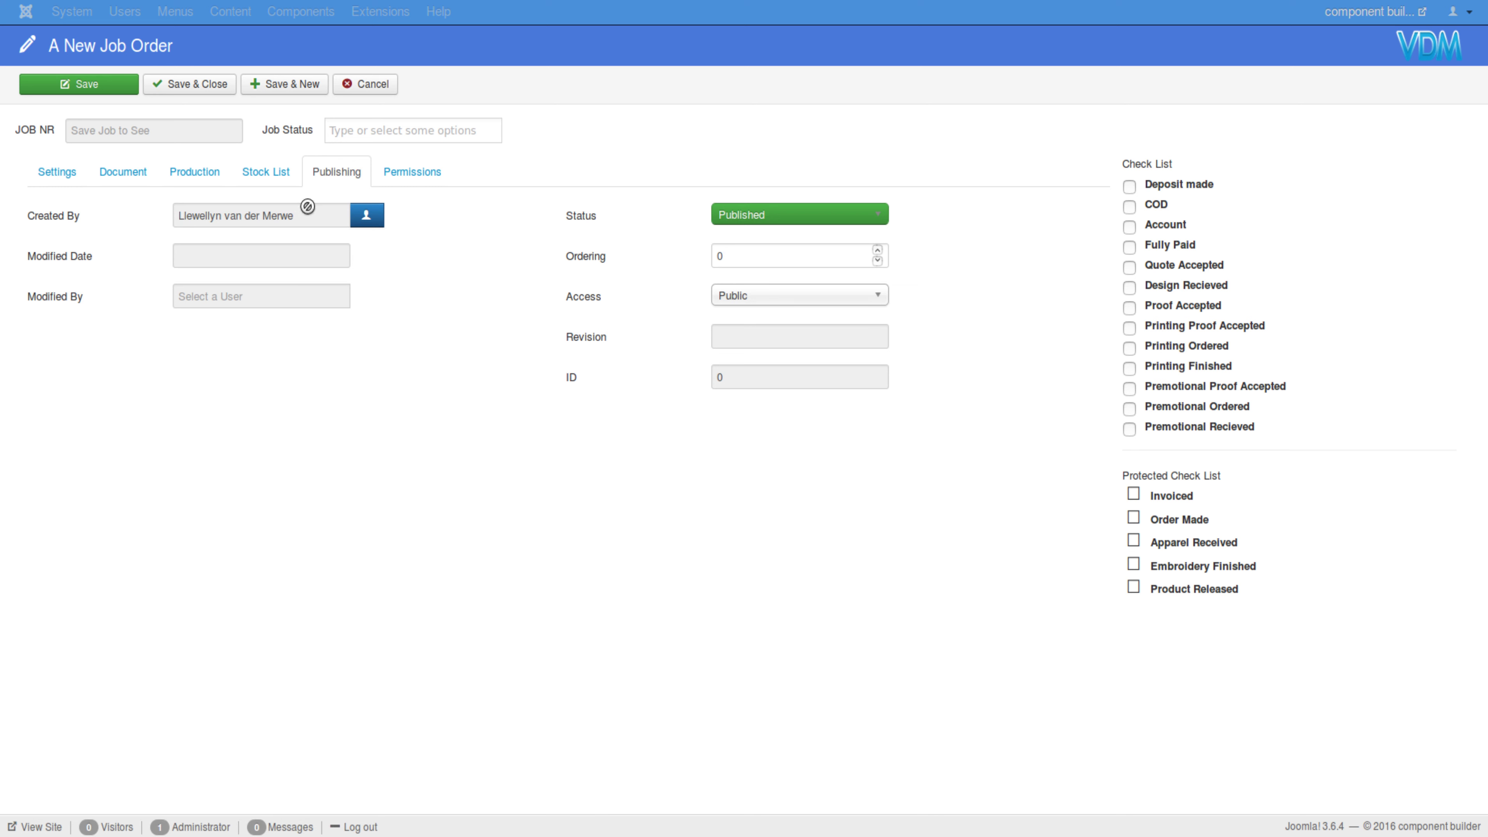
click(268, 172)
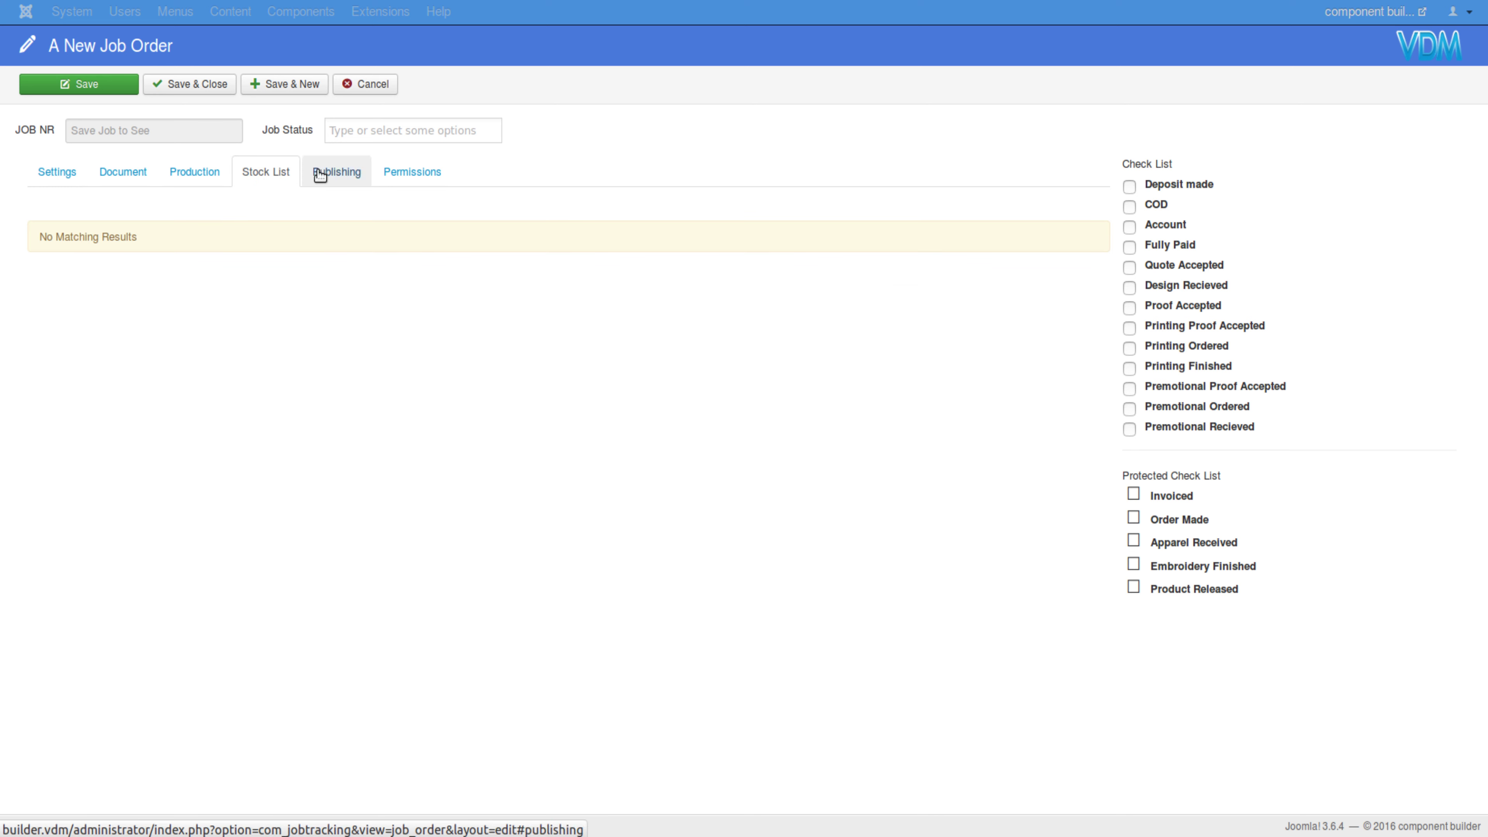
click(183, 179)
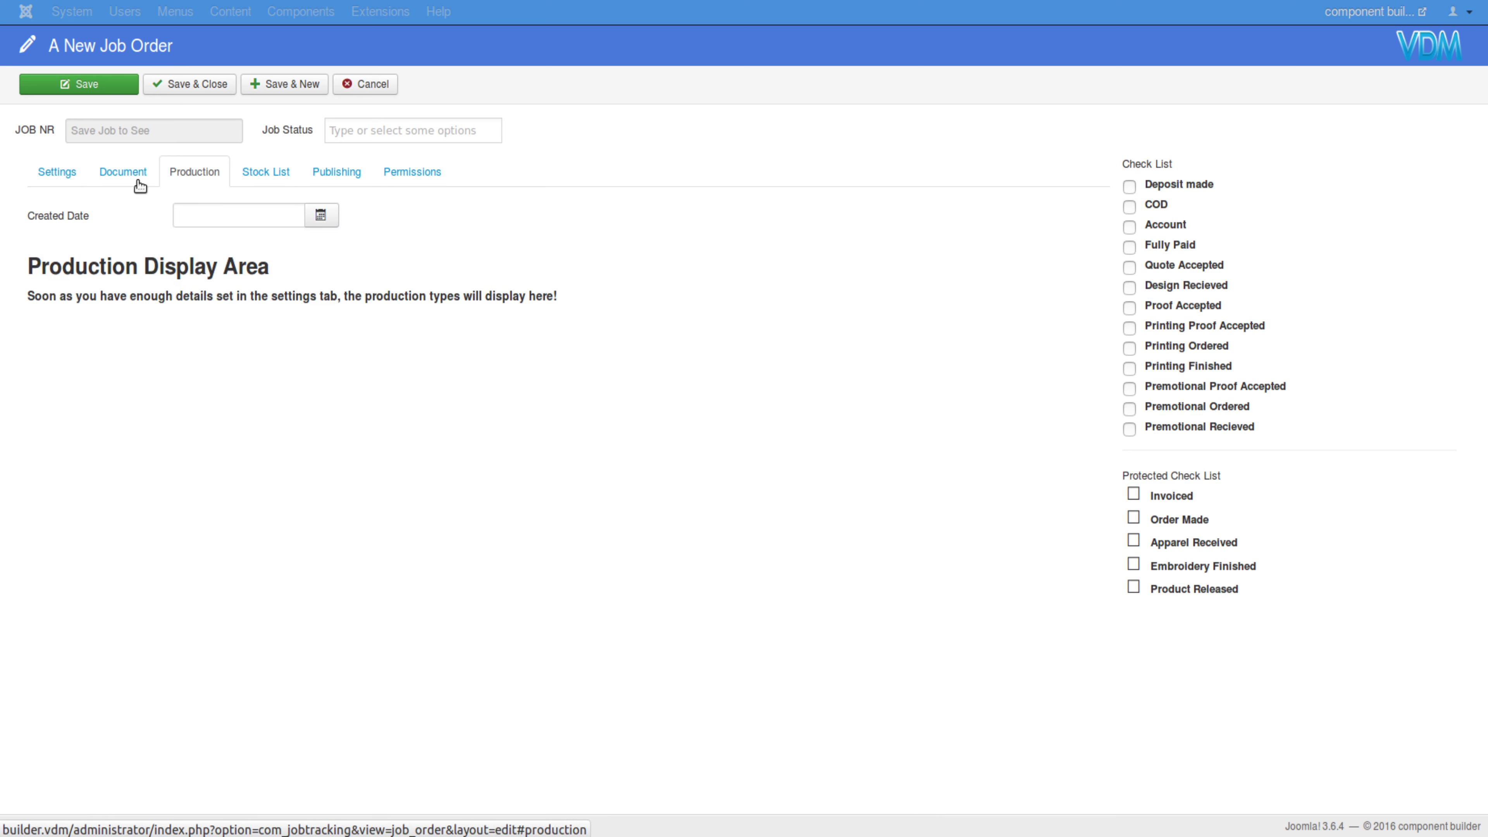
click(132, 179)
click(71, 175)
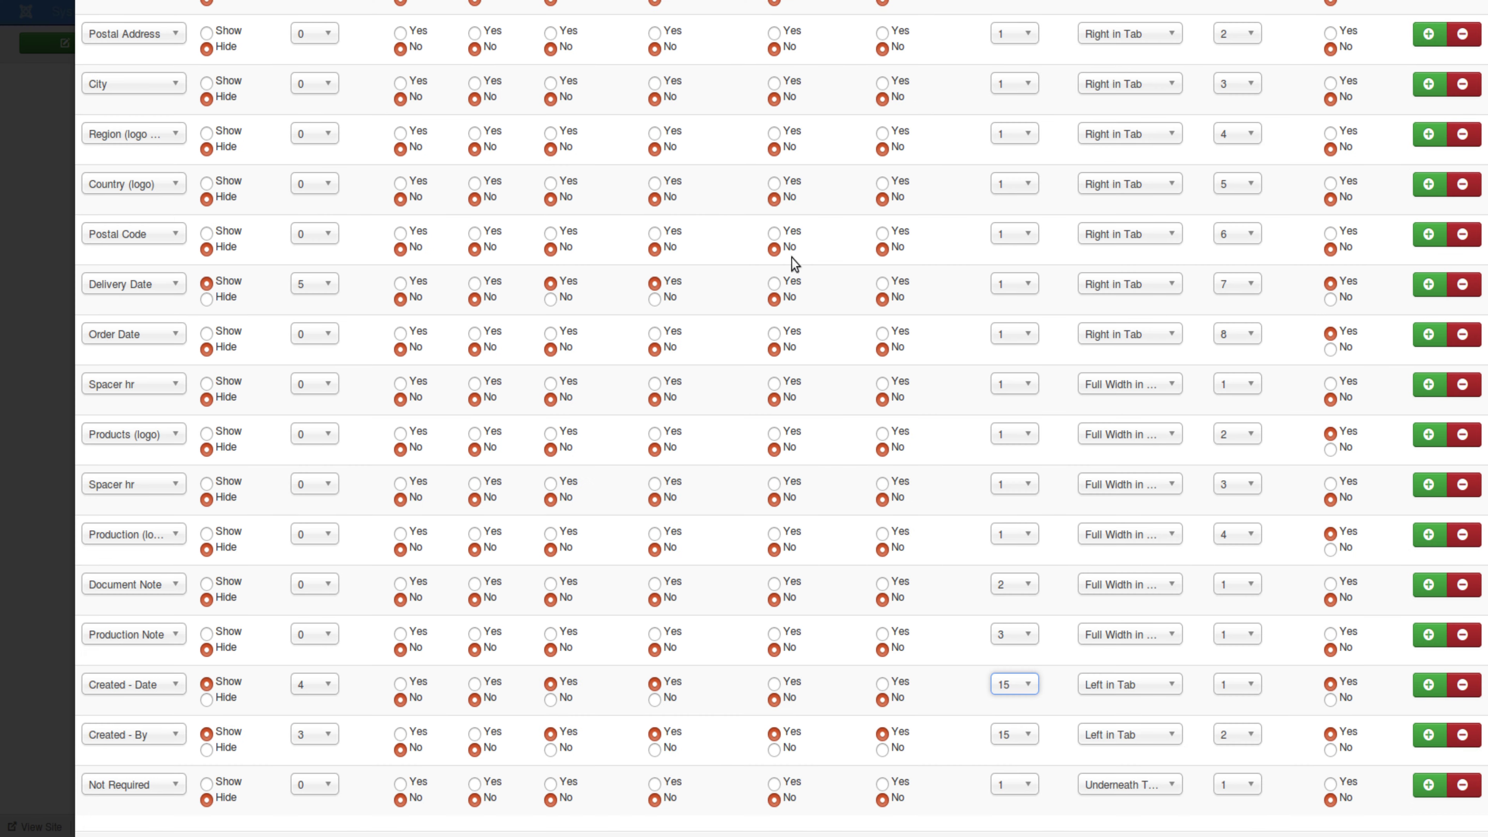
Set the tab number of the Created - Date field to 3 in the Job Order field list
scroll(794, 263, down, 3)
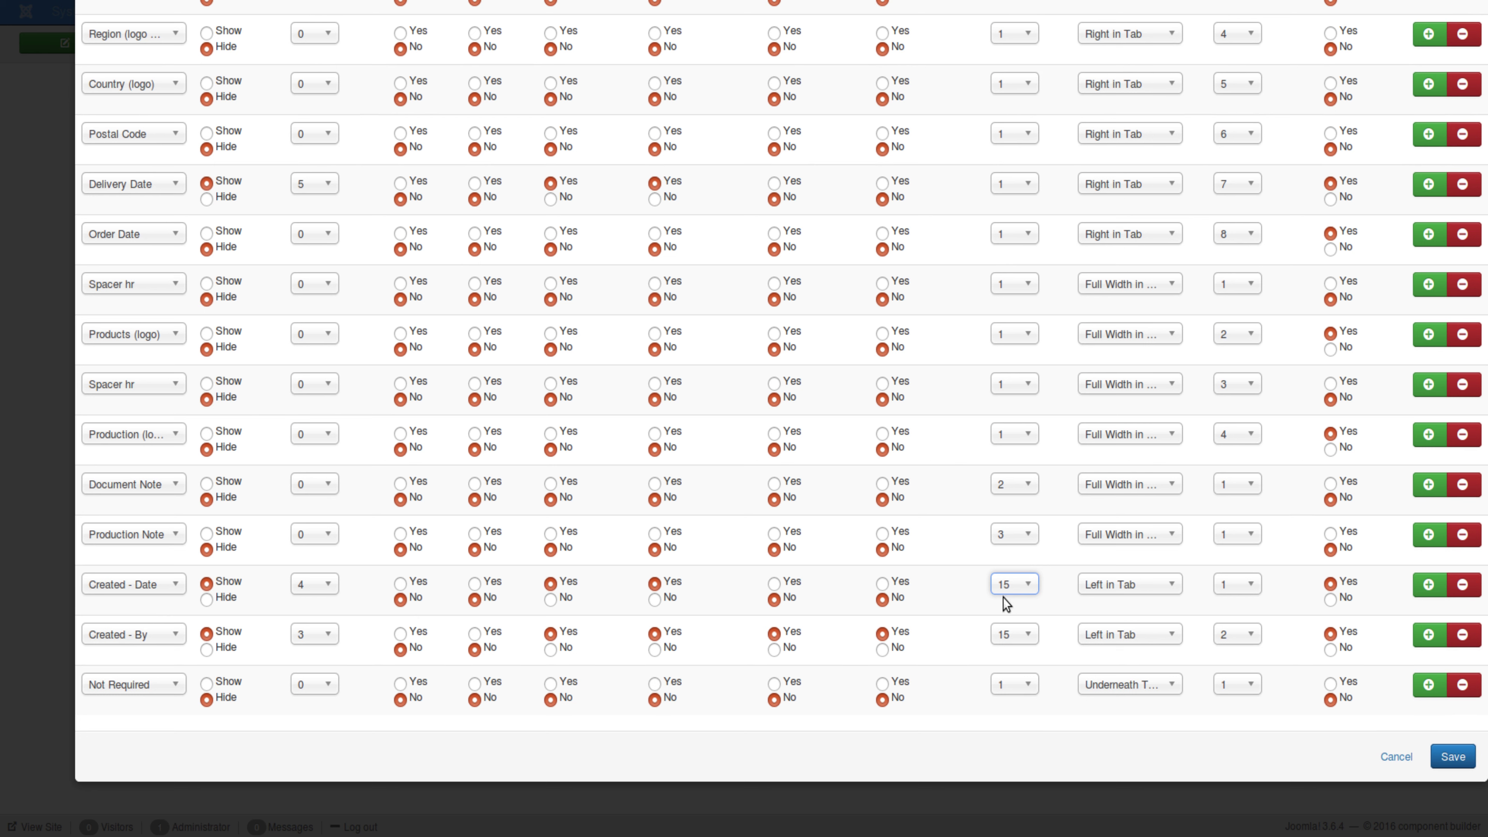
click(1024, 589)
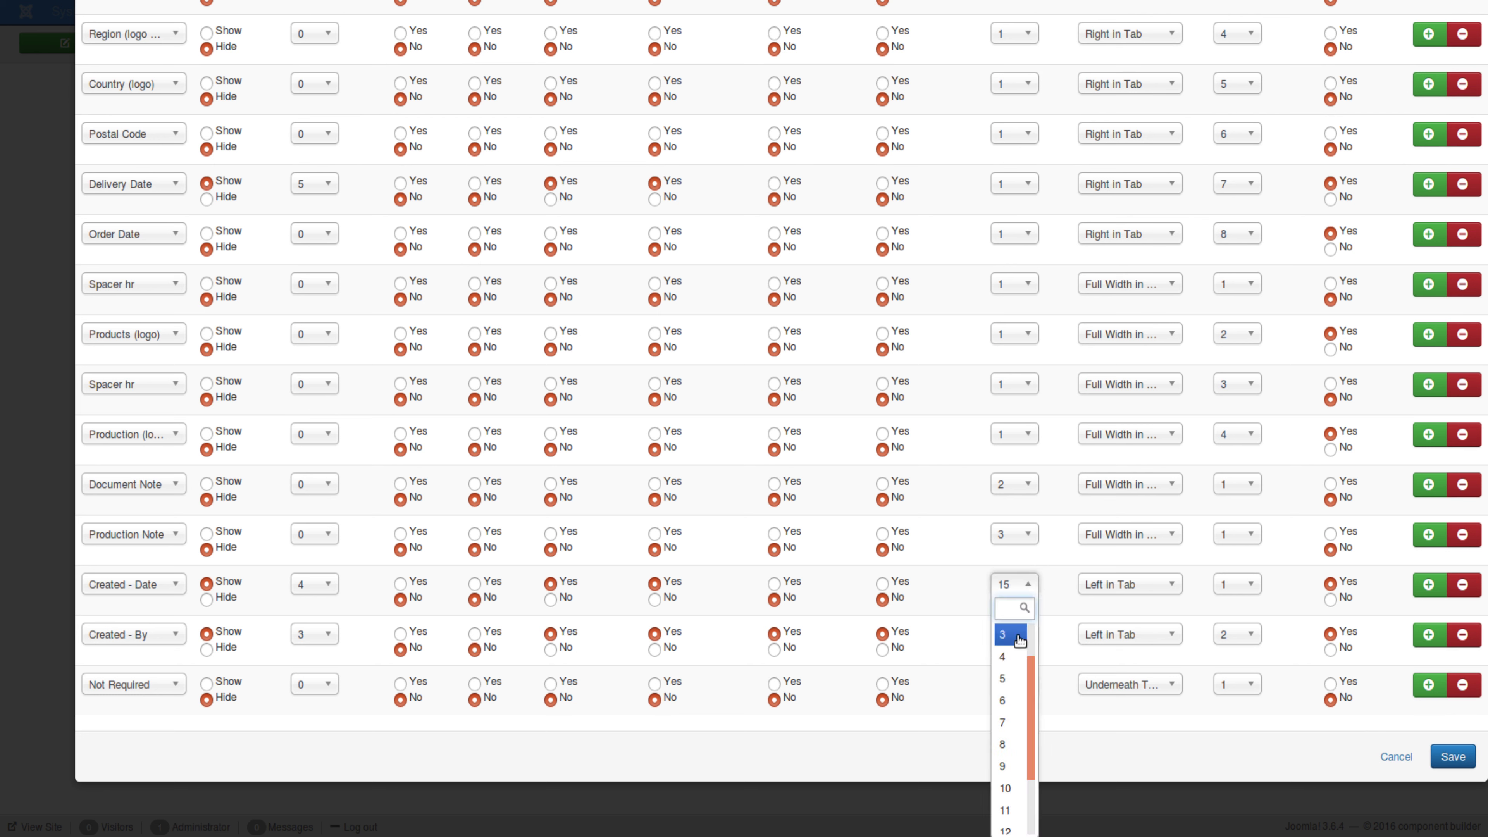
click(1011, 641)
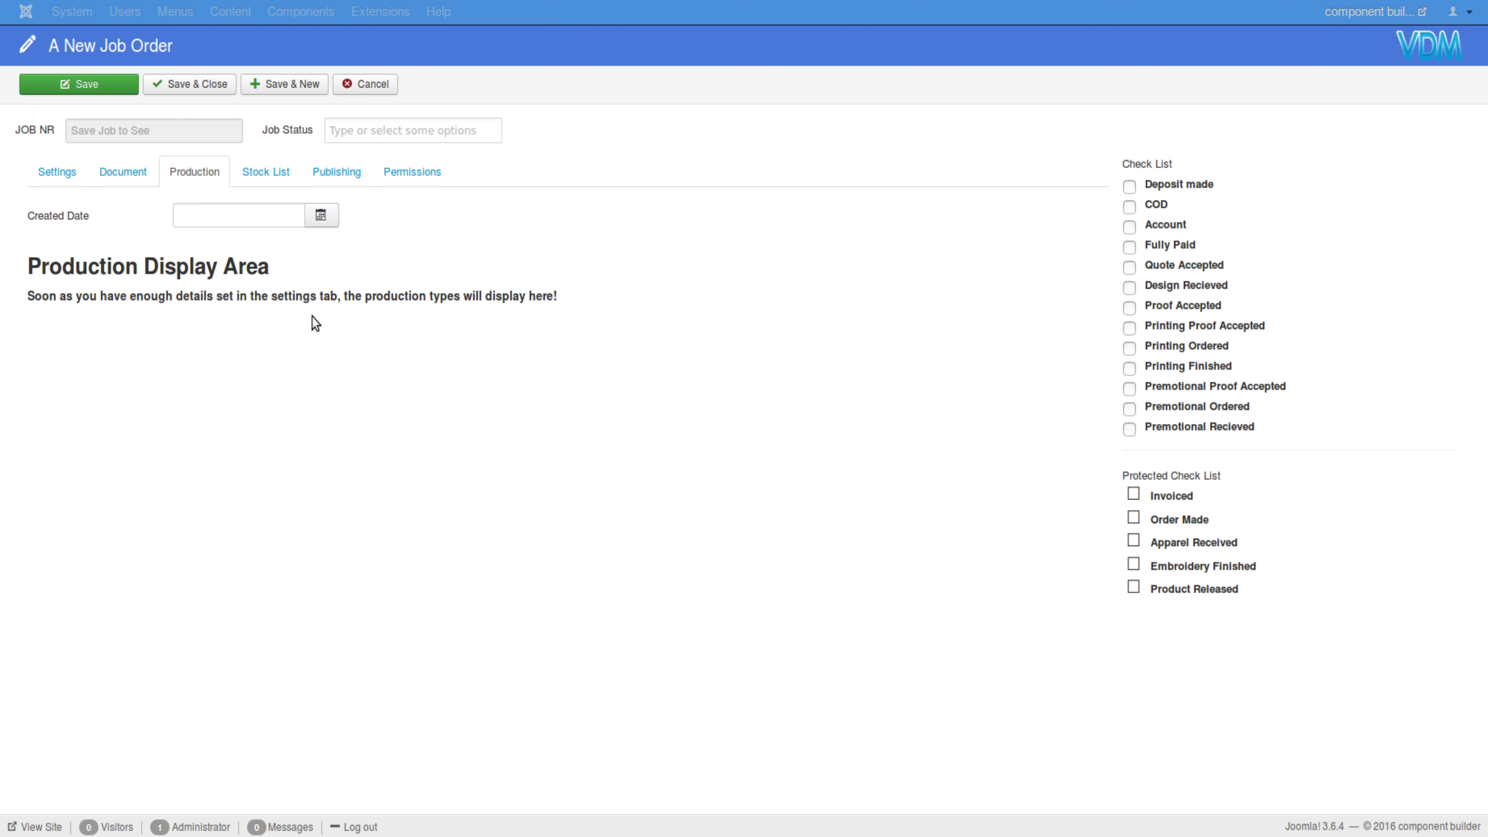
Compare the Publishing and Production sections of the new Job Order form for the Created Date field, and cancel the form
click(342, 182)
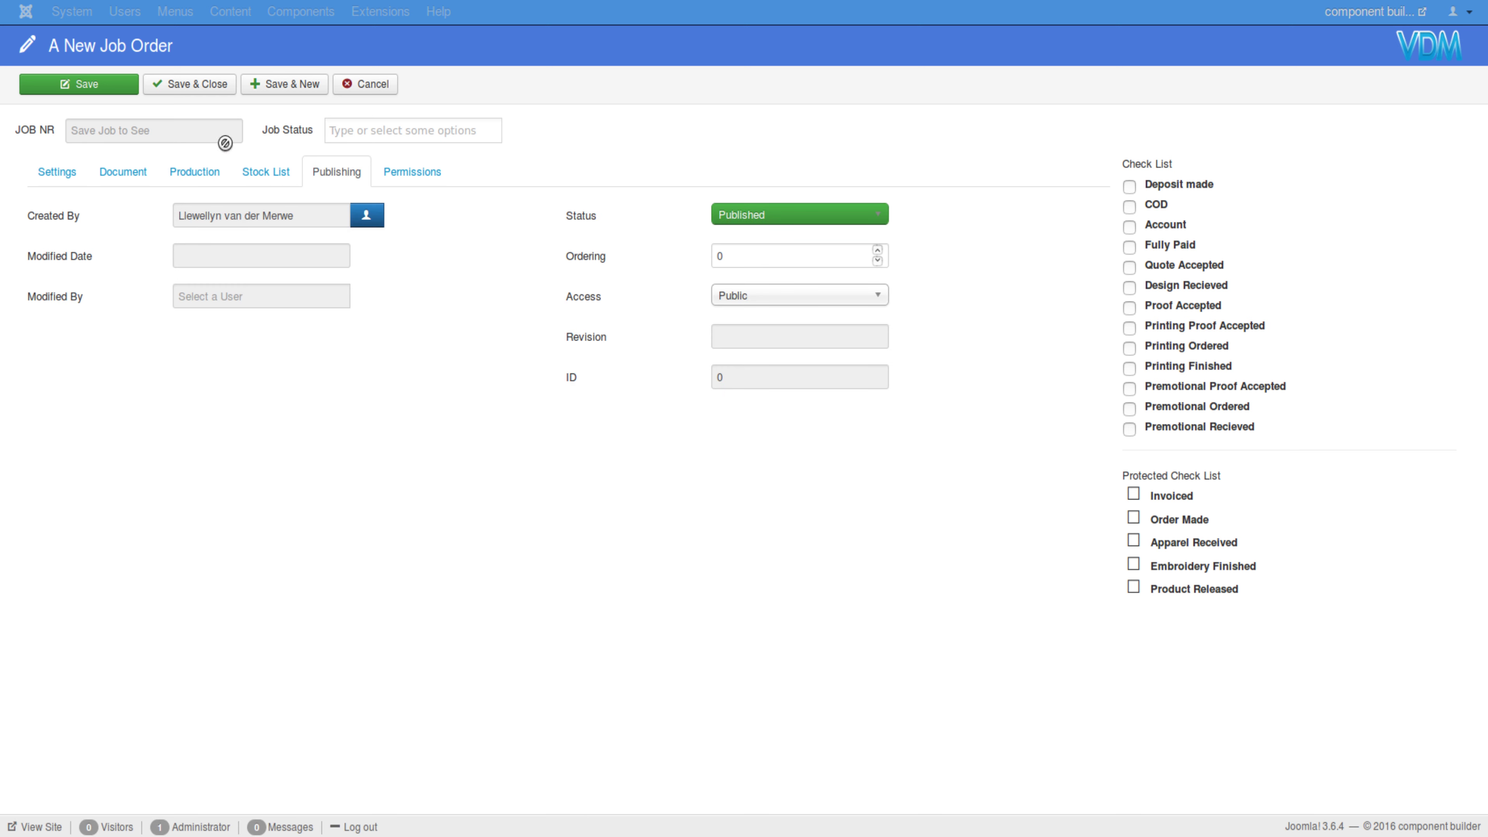
click(209, 186)
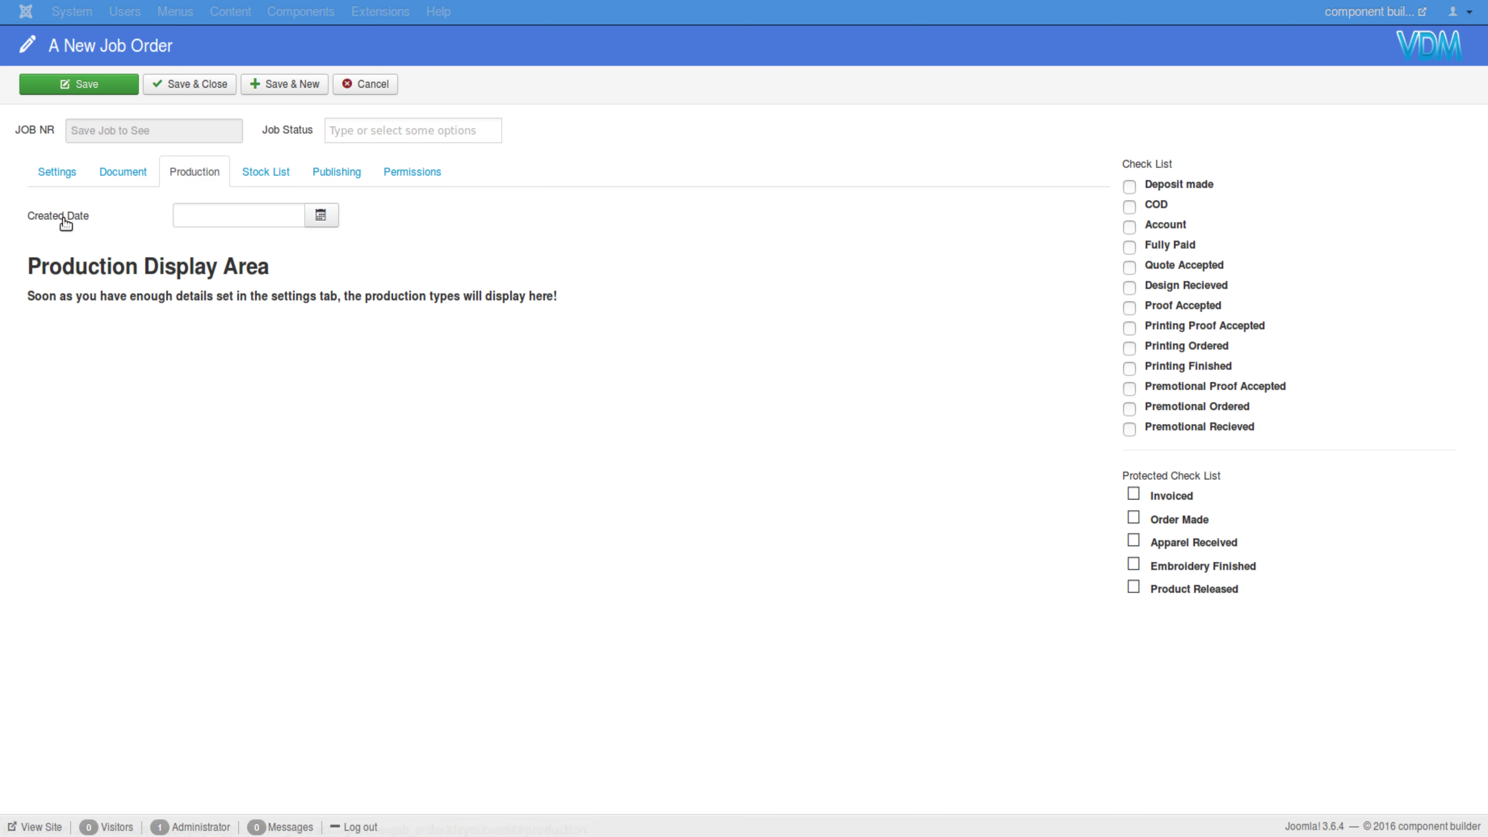
click(335, 186)
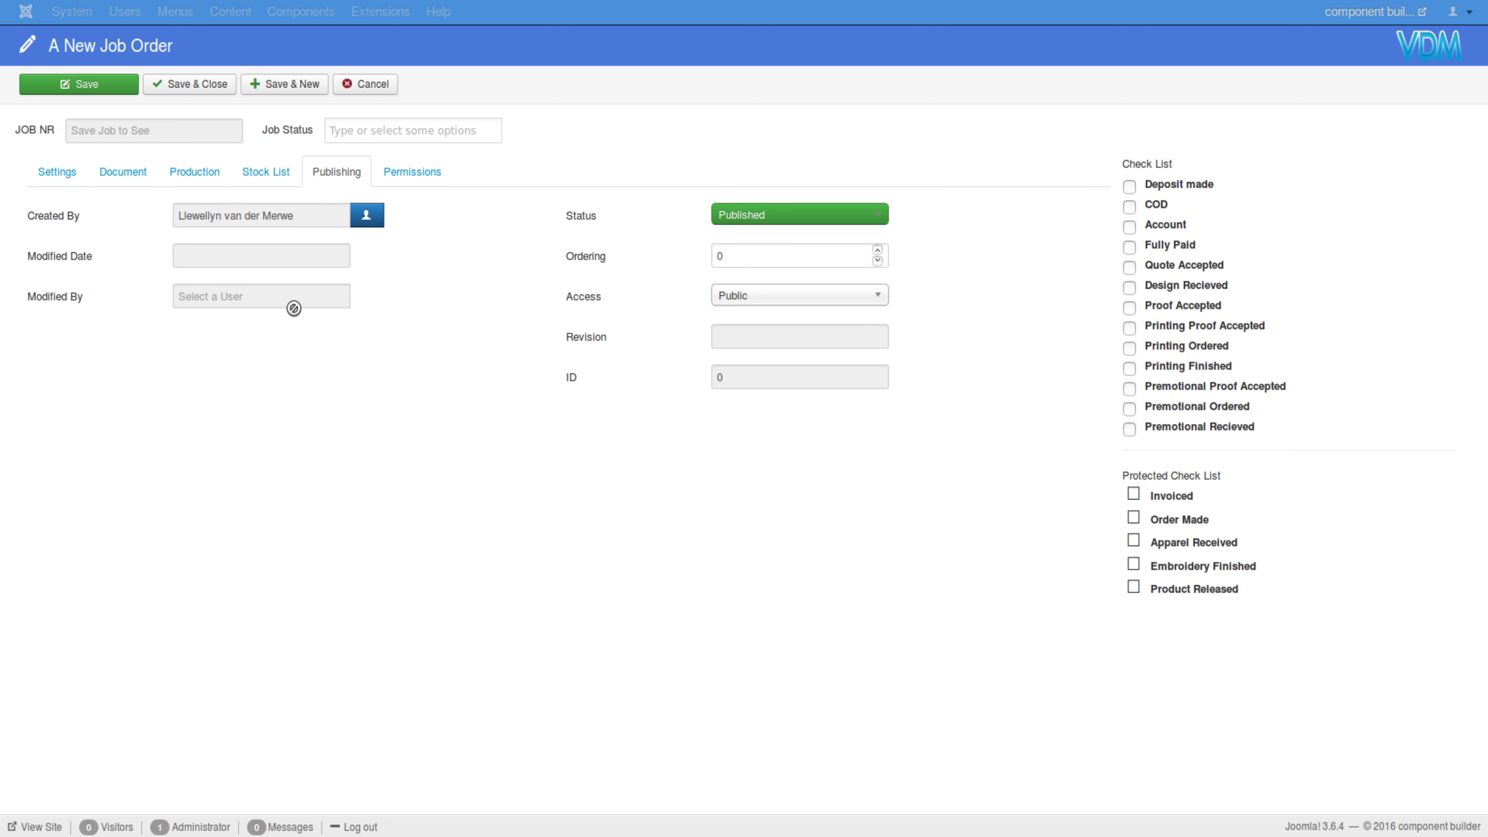
click(205, 180)
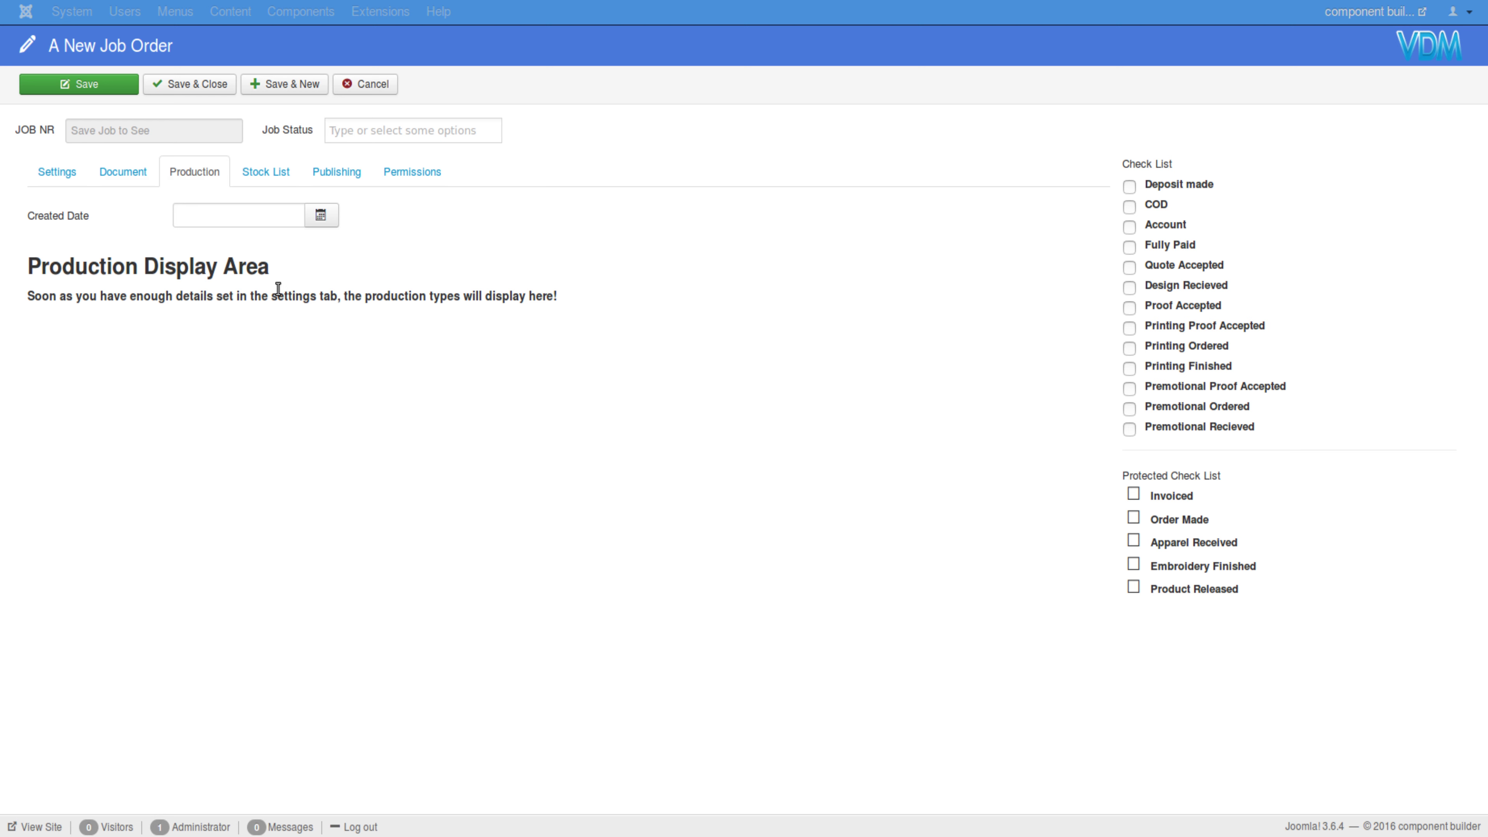
click(367, 85)
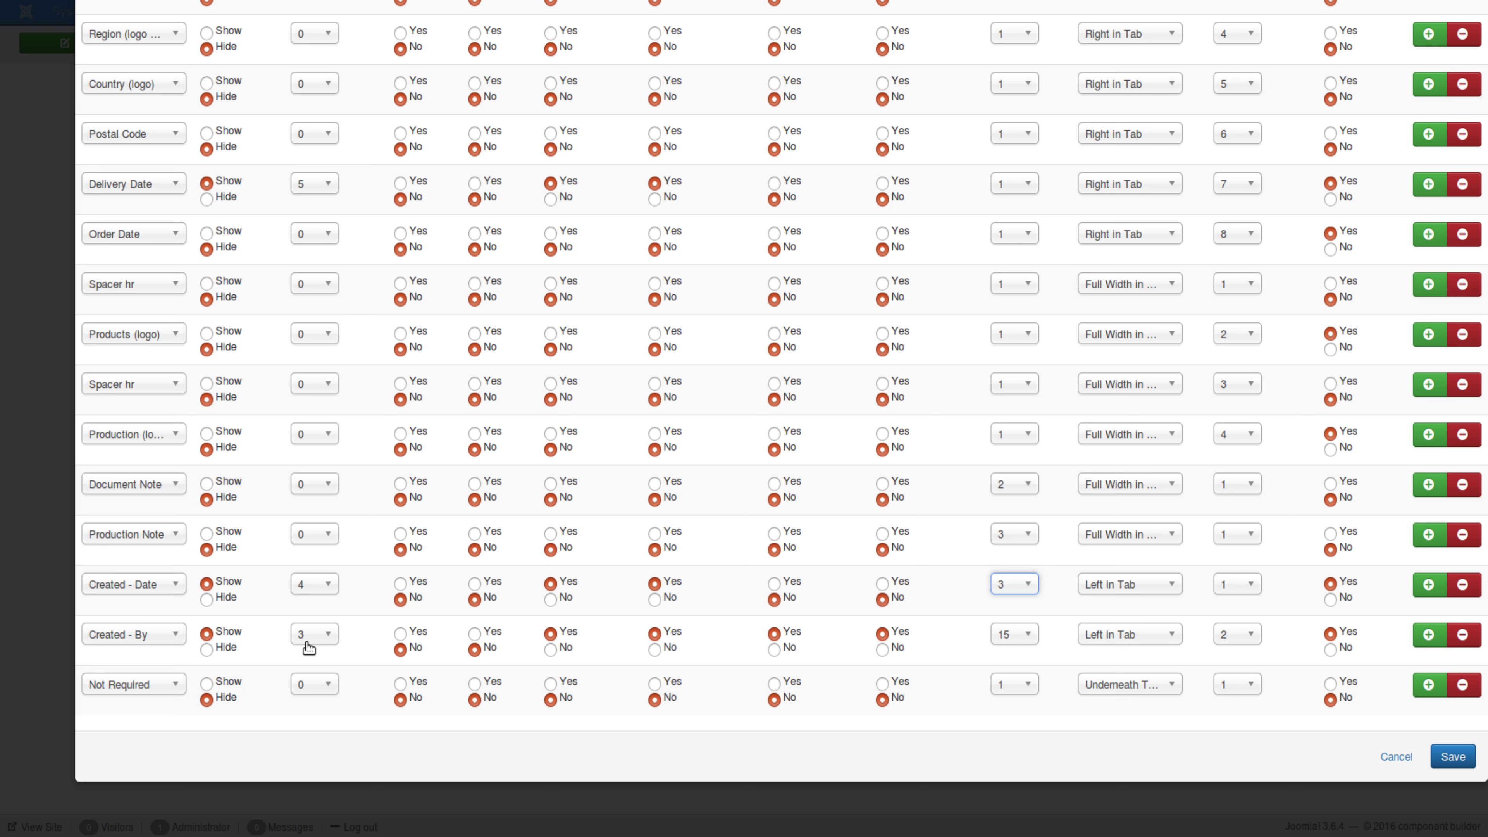
Set the tab number of the Created - Date field to 15 and save the Job Order admin view
click(1004, 585)
text(1)
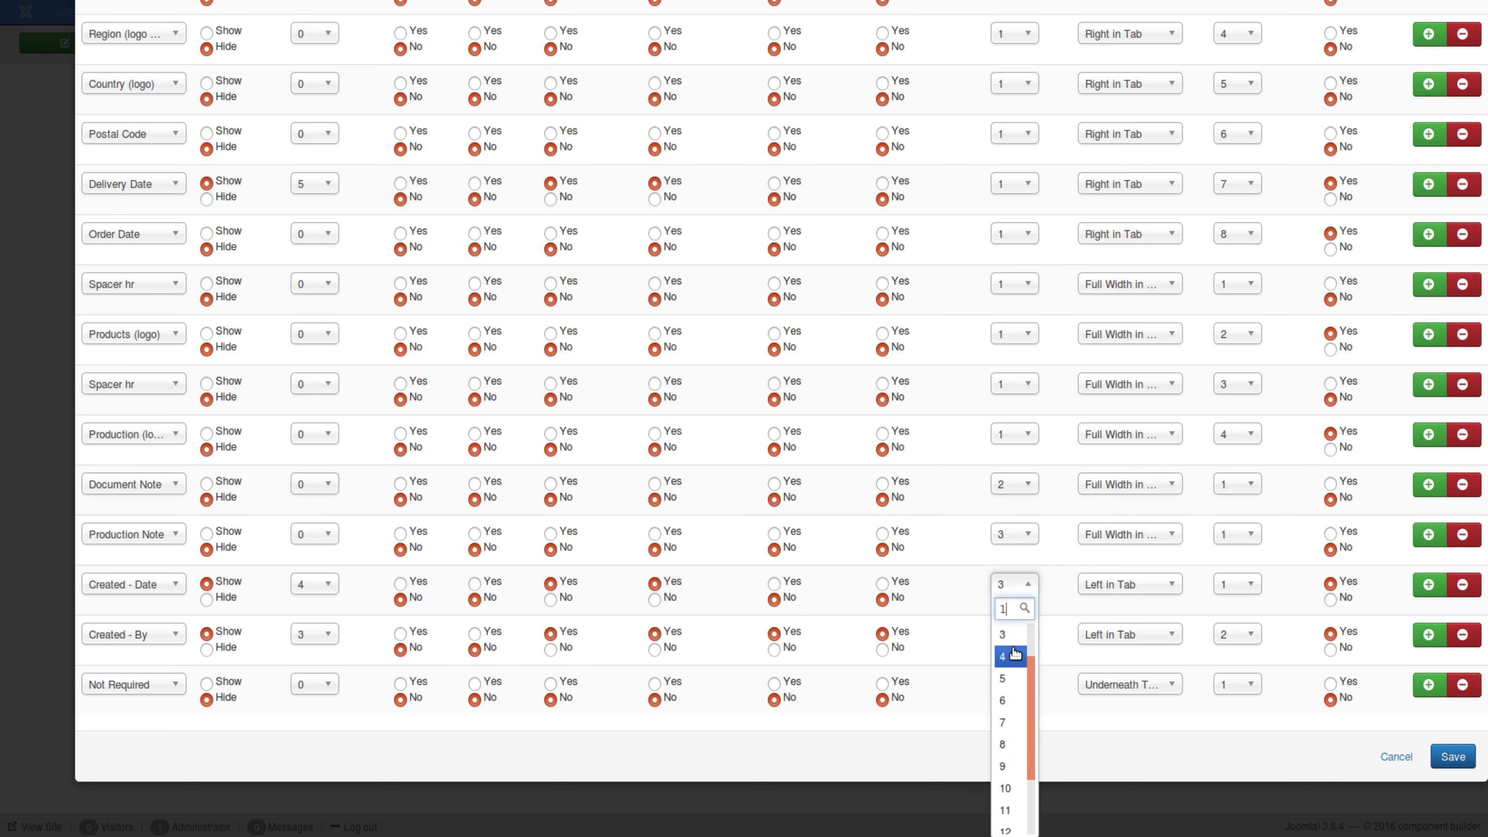
text(5)
click(1014, 692)
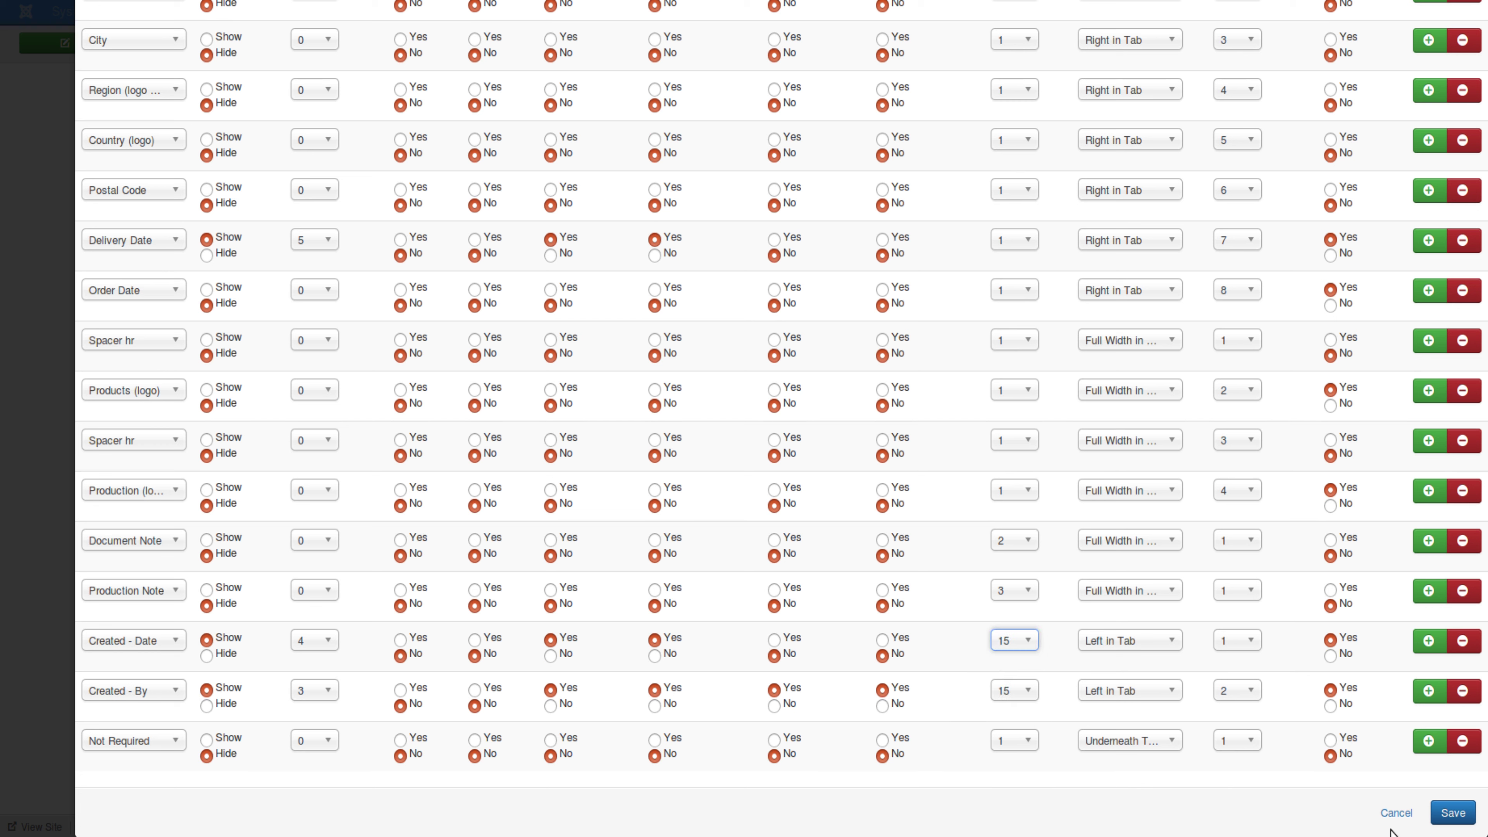
click(1409, 819)
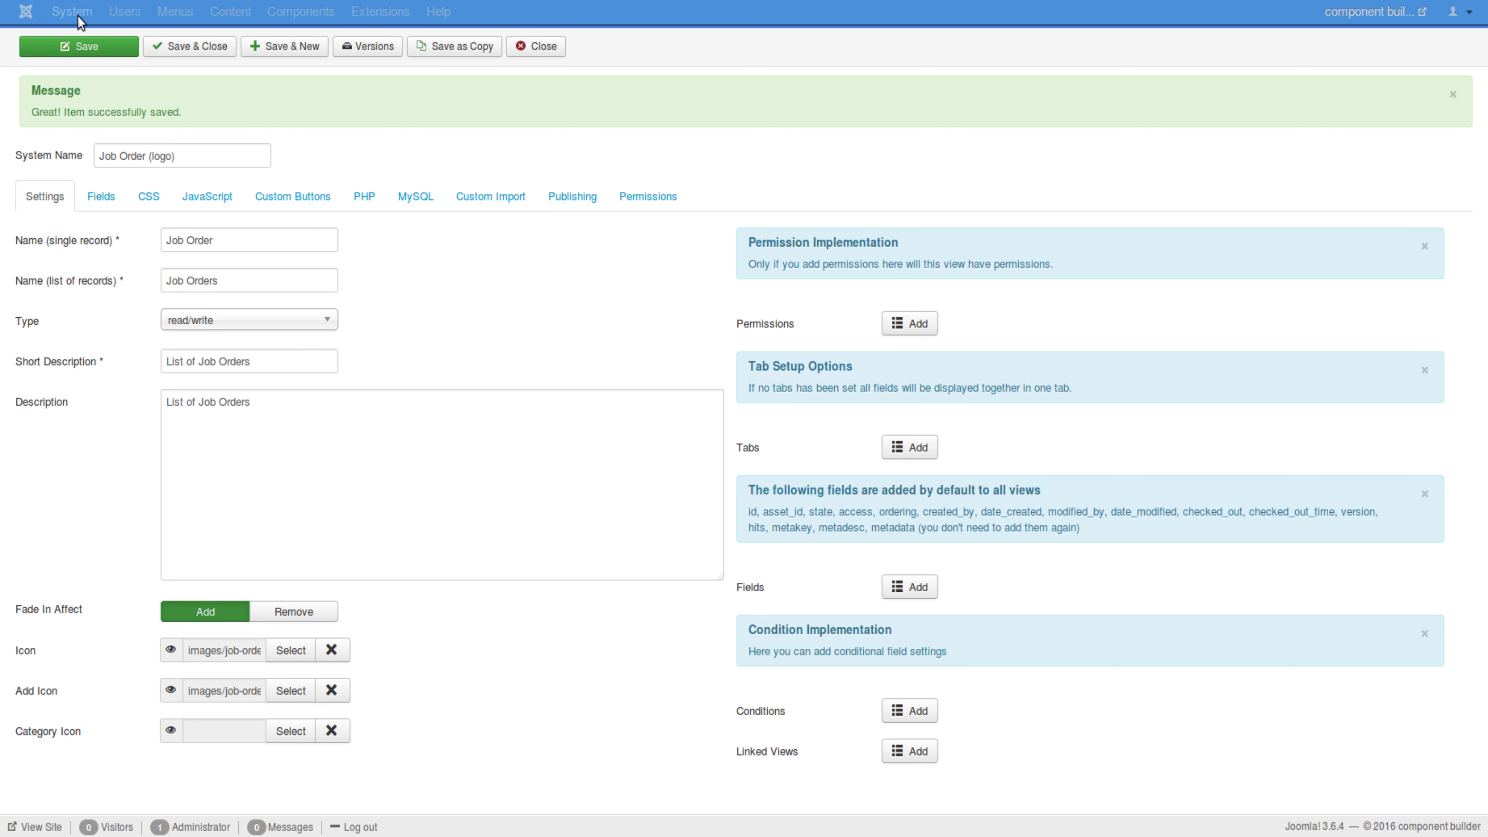
click(111, 45)
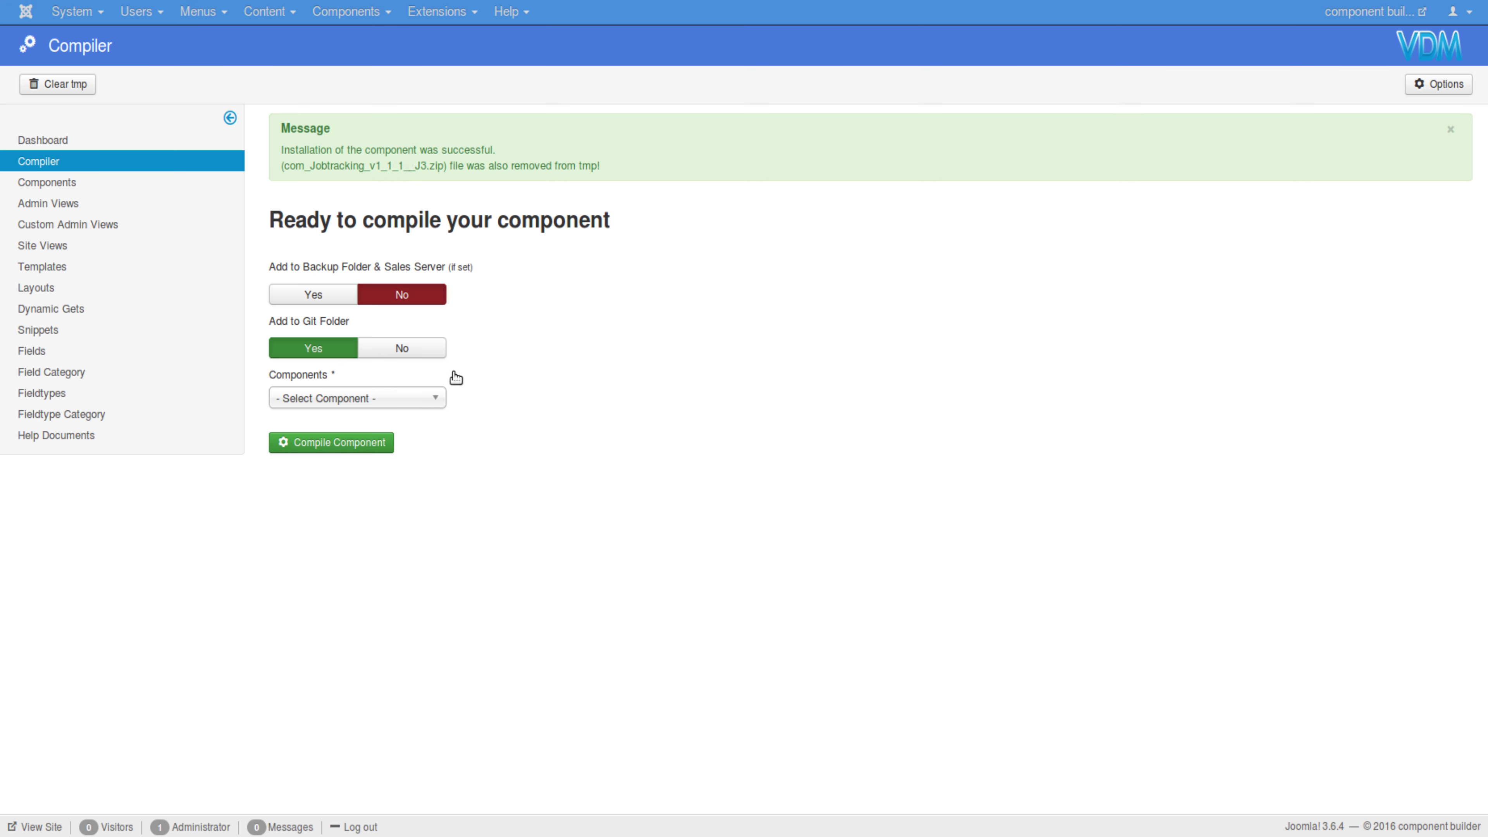
Compile the Jobtracking component with Add to Git Folder set to No, and install com_Jobtracking_v1_1_1__J3 on this Joomla website
click(402, 348)
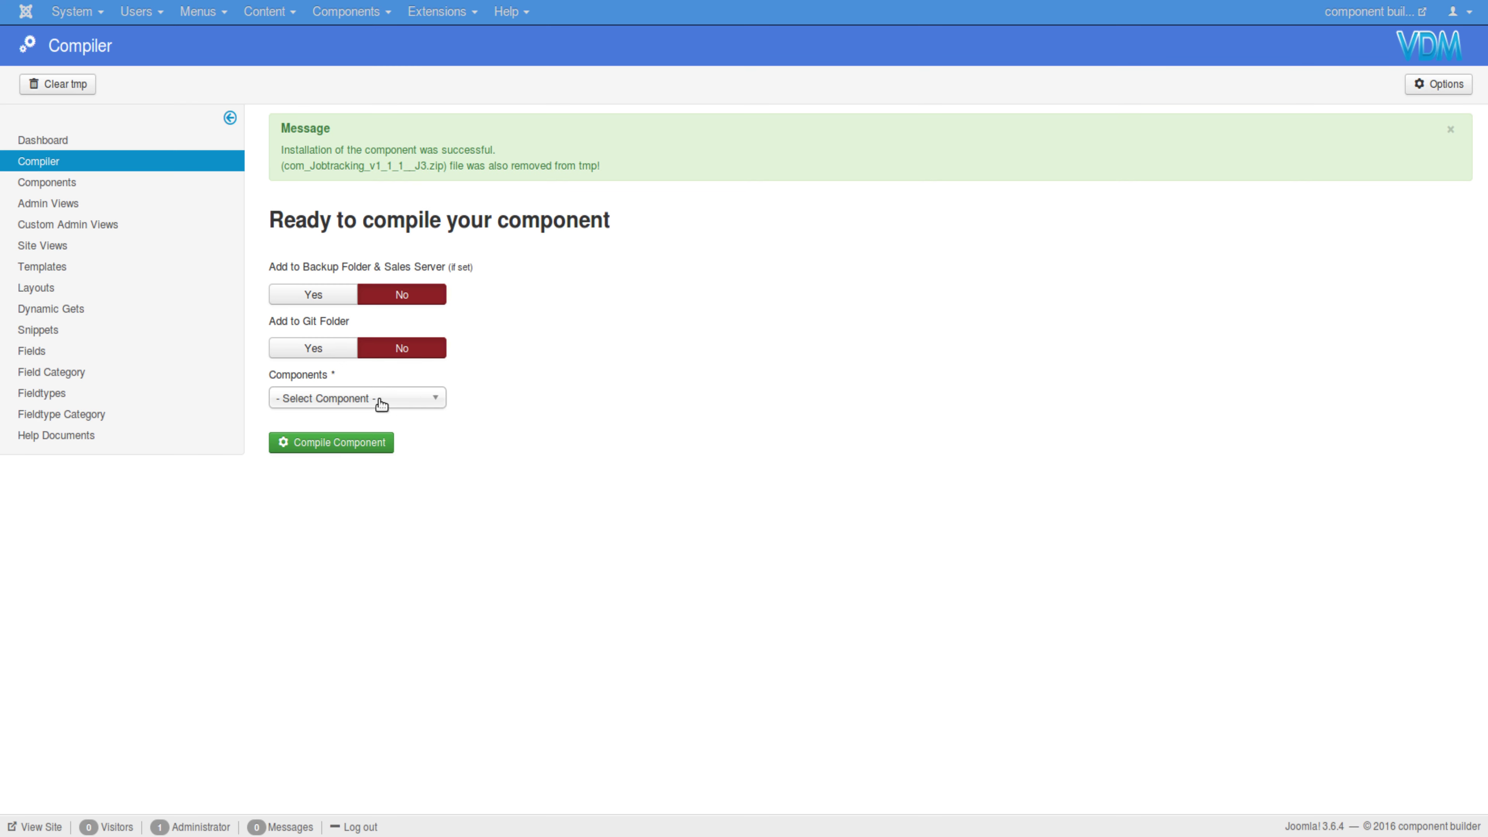
click(381, 398)
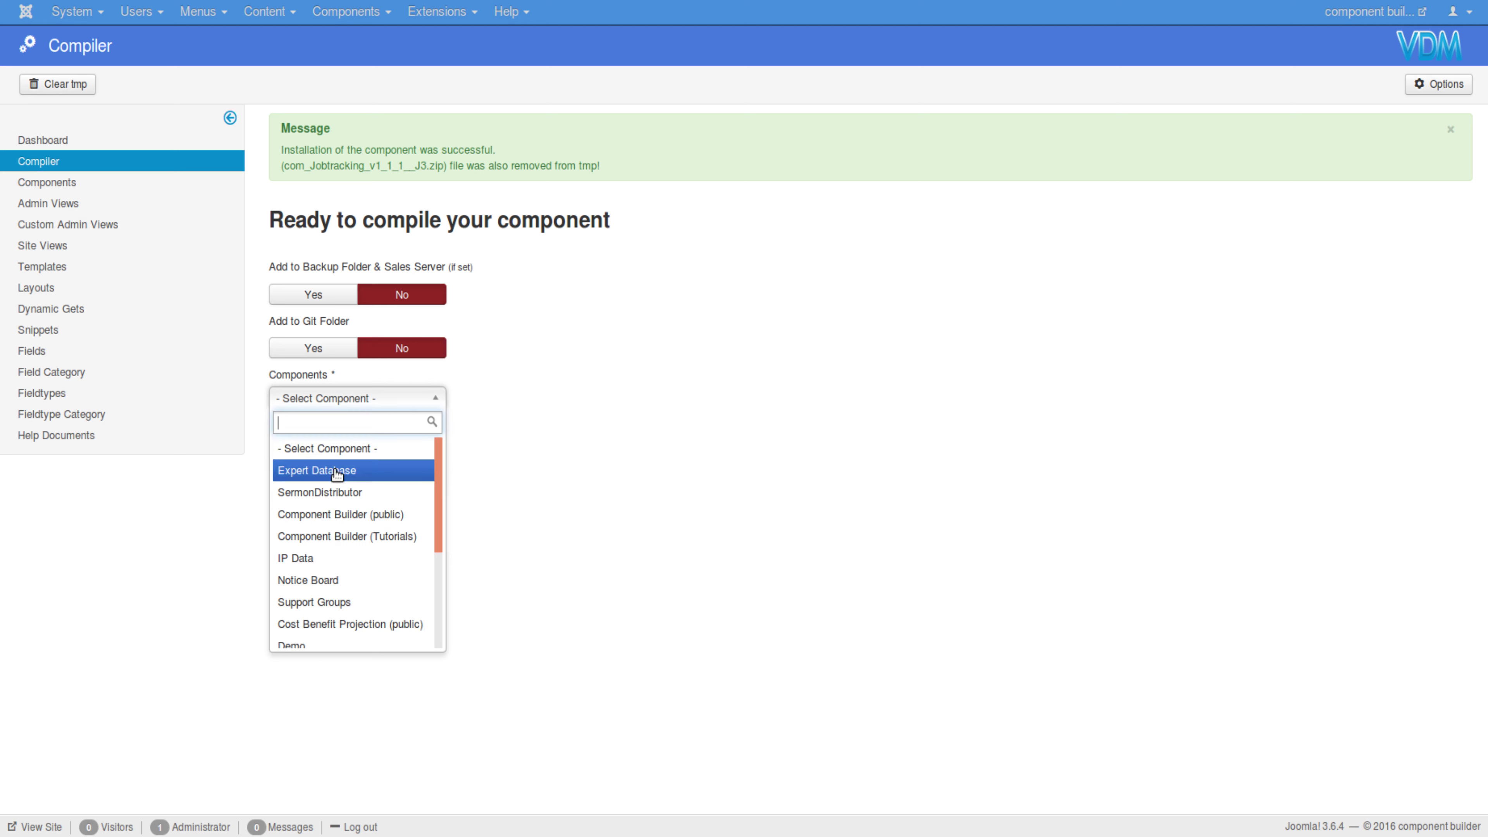
click(339, 537)
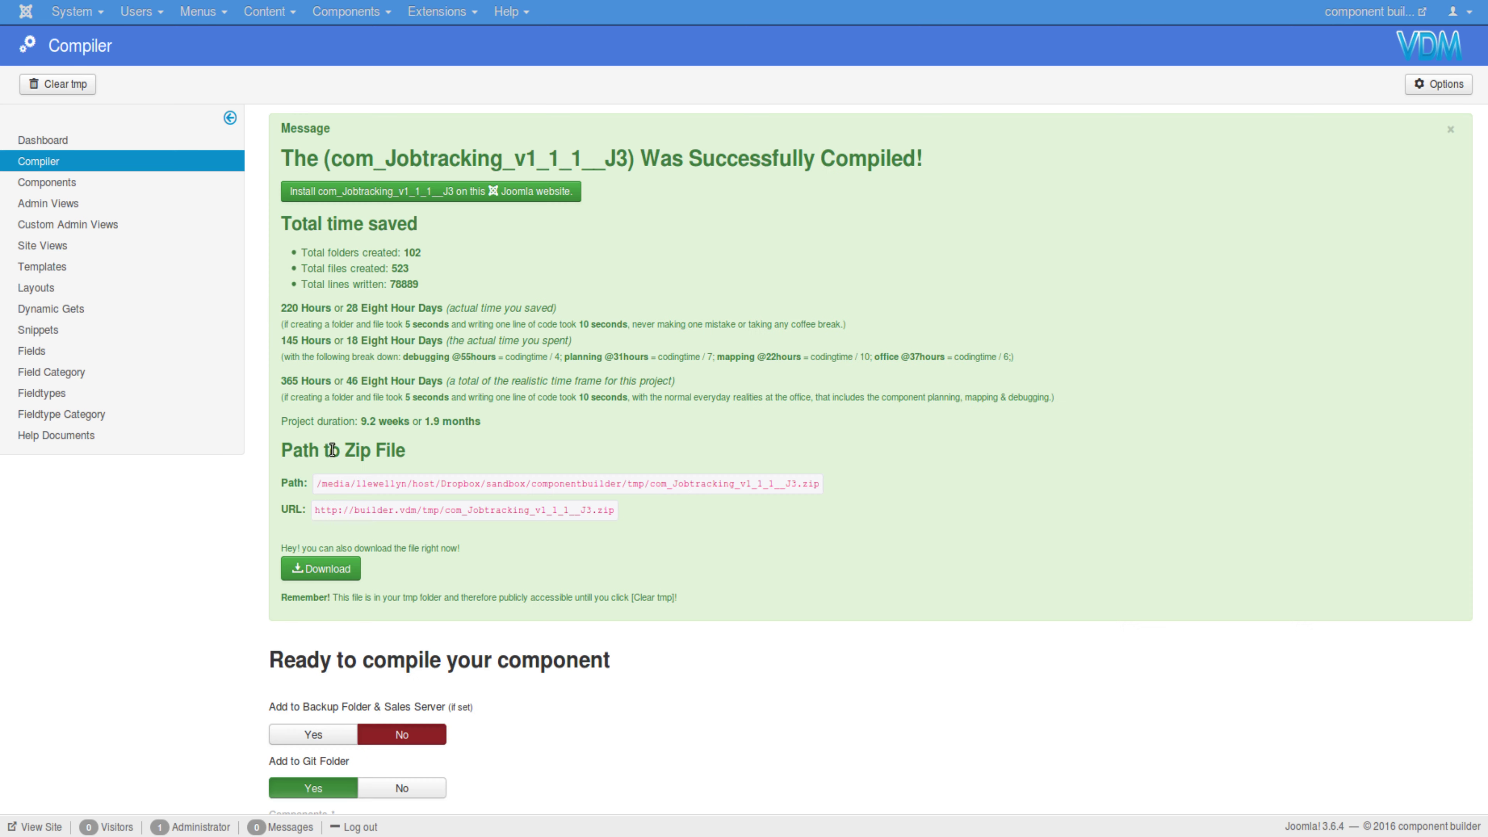
click(412, 193)
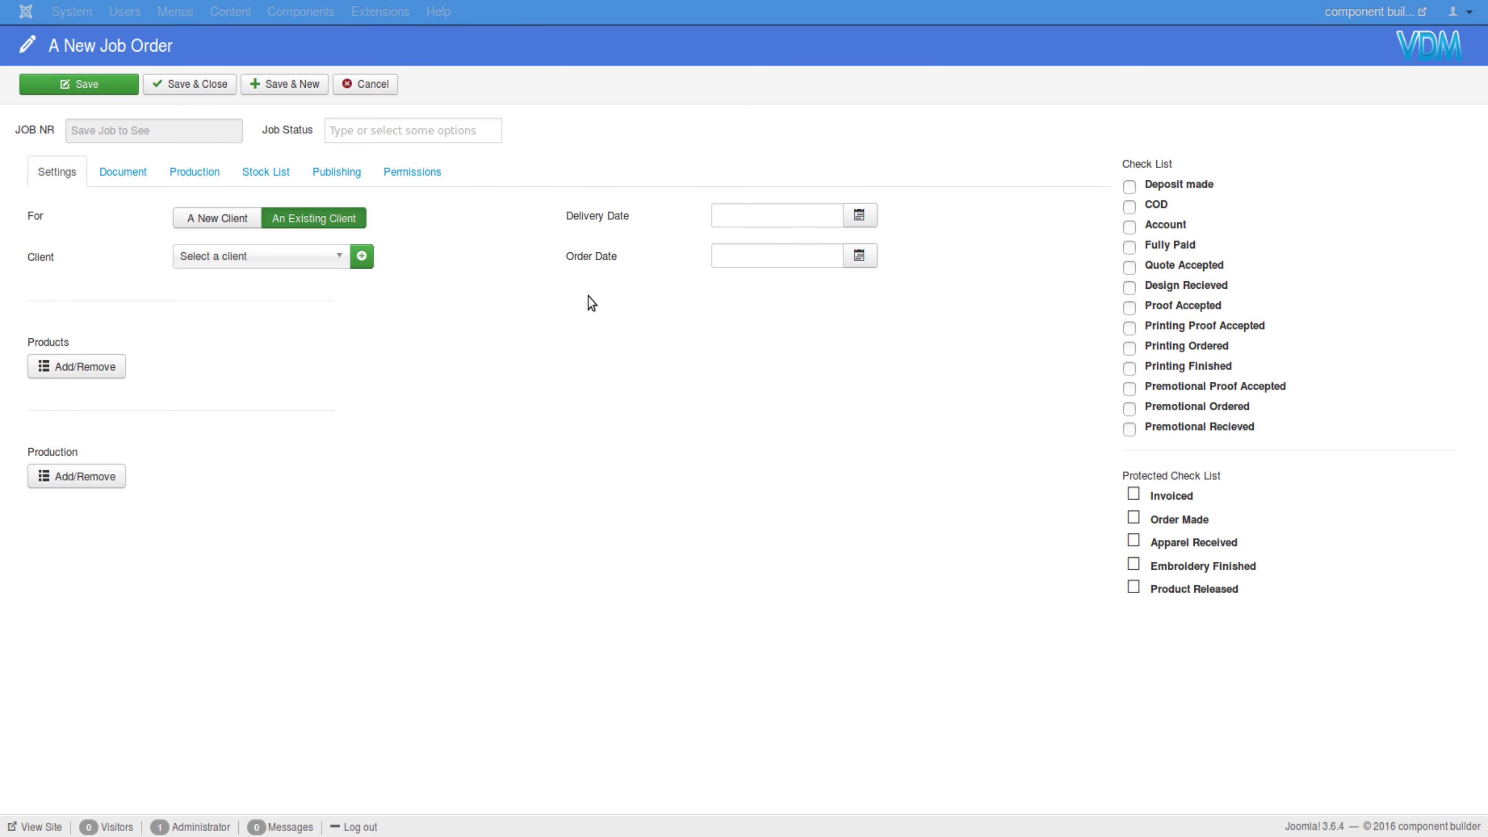
Check the new Job Order form's Document, Production, Stock List and Publishing sections for the placement of the Created Date field
click(203, 174)
click(111, 173)
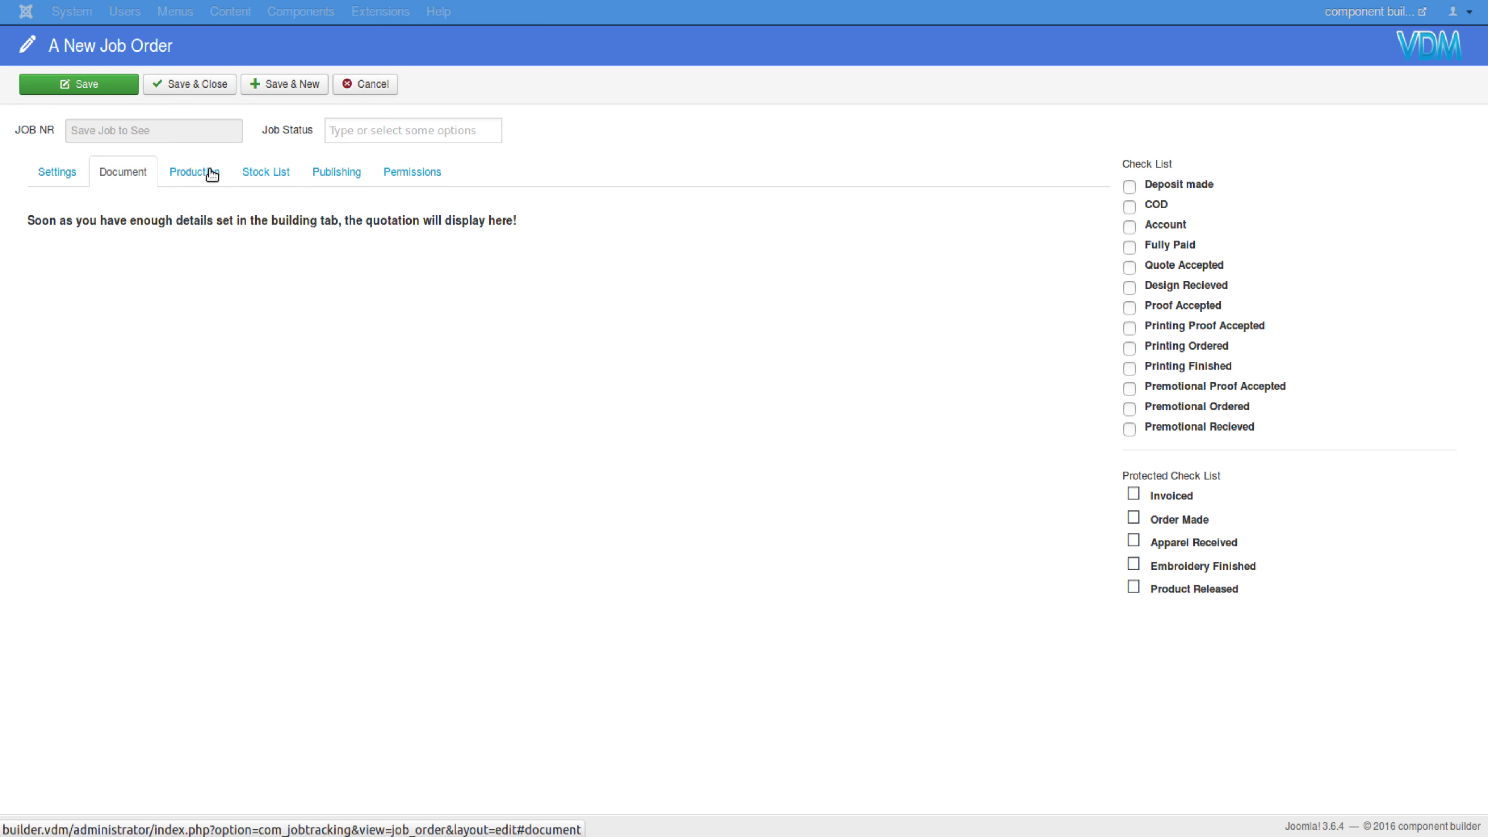
click(209, 173)
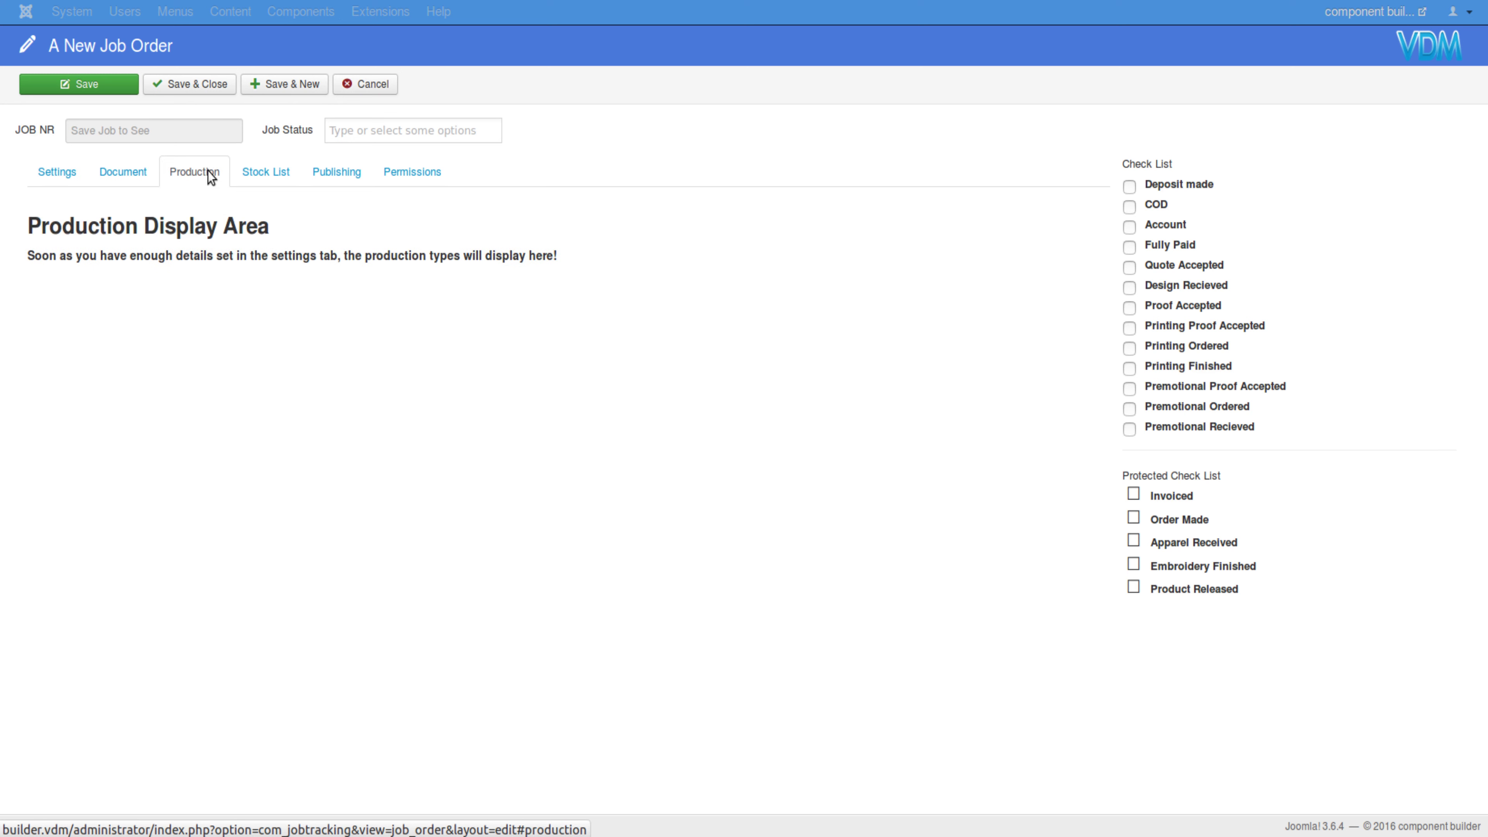
click(262, 174)
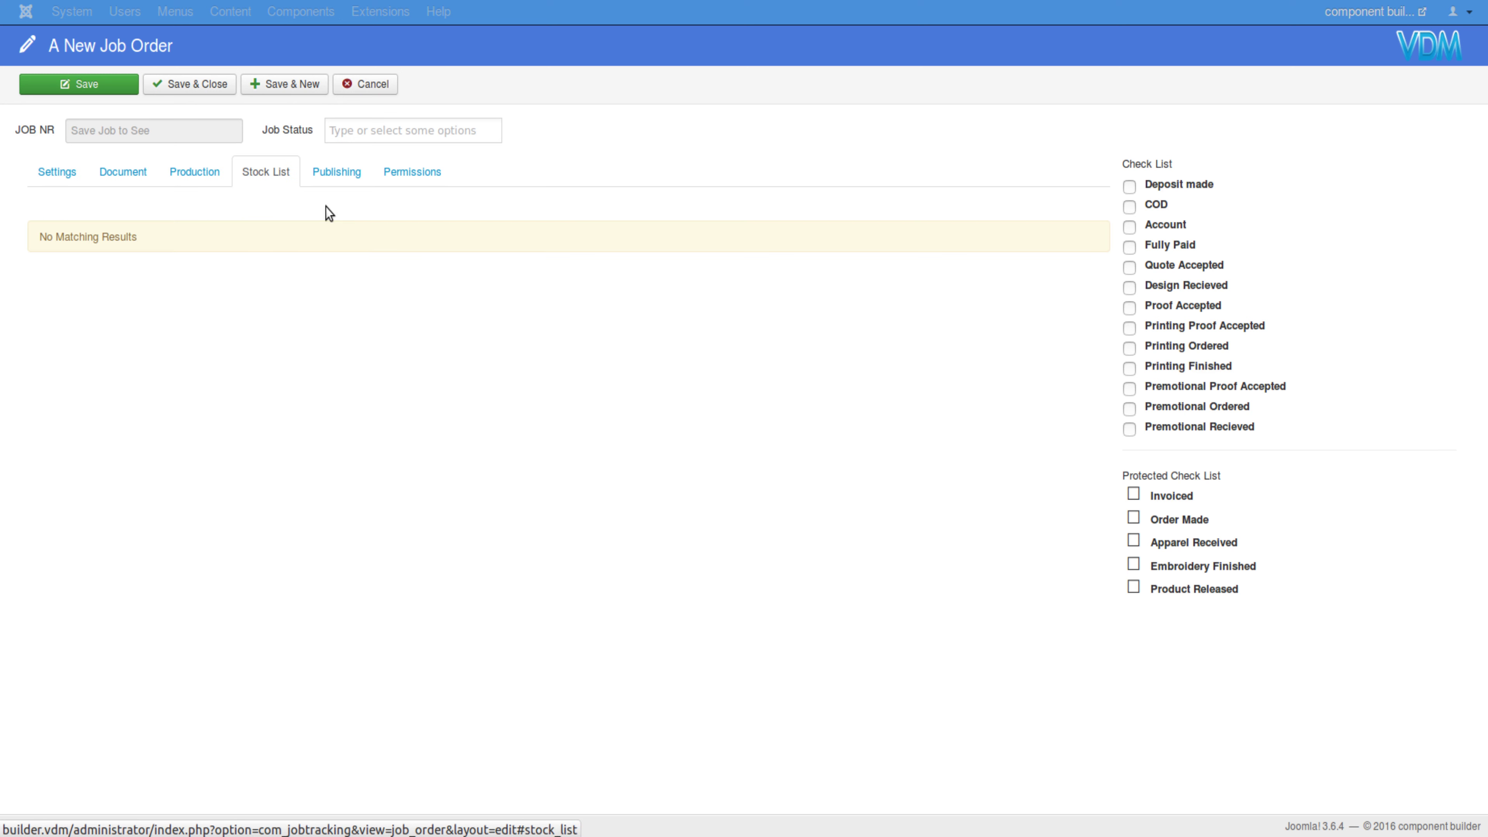
click(329, 180)
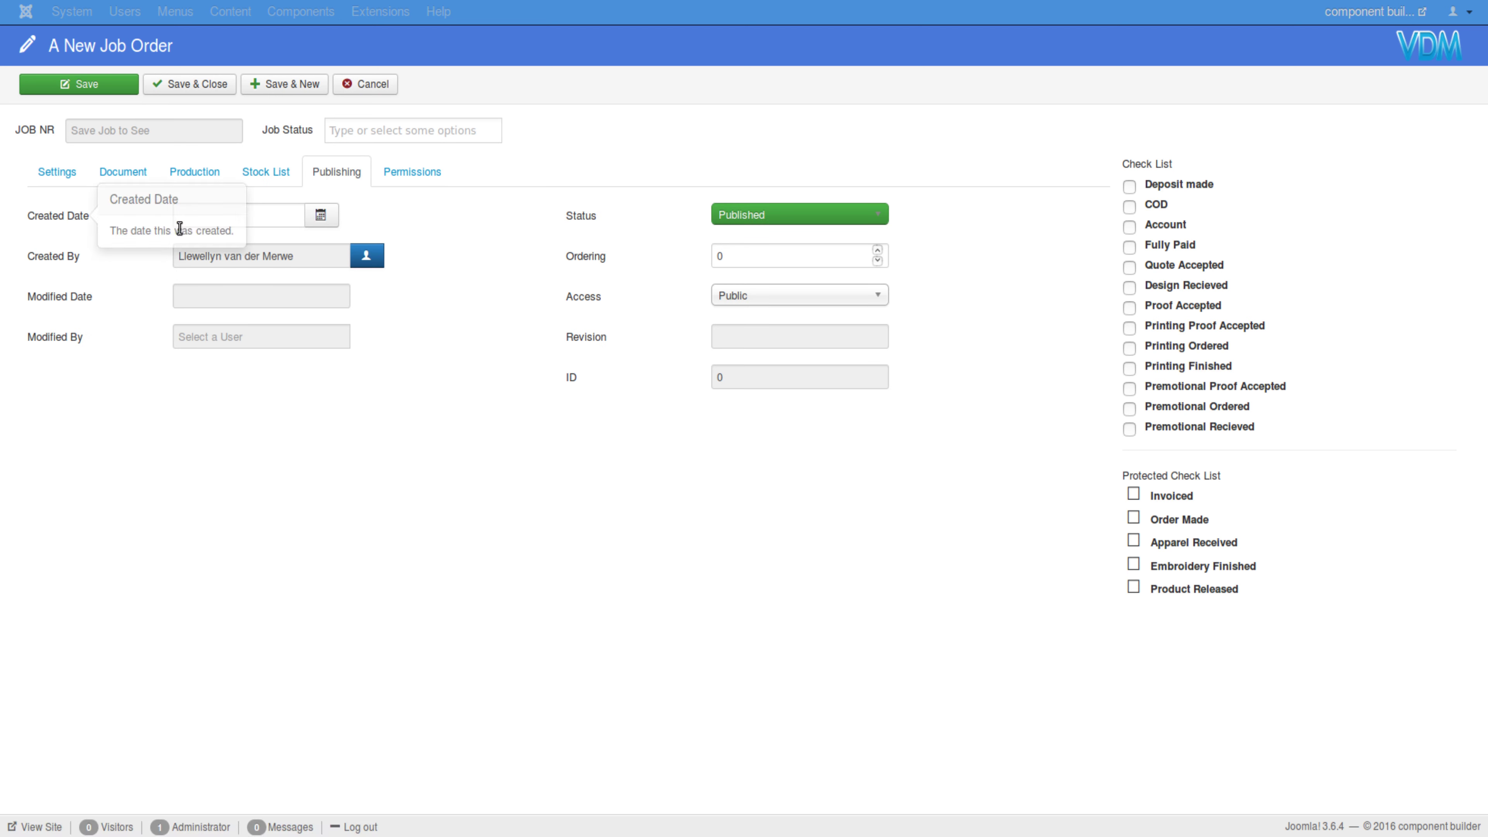